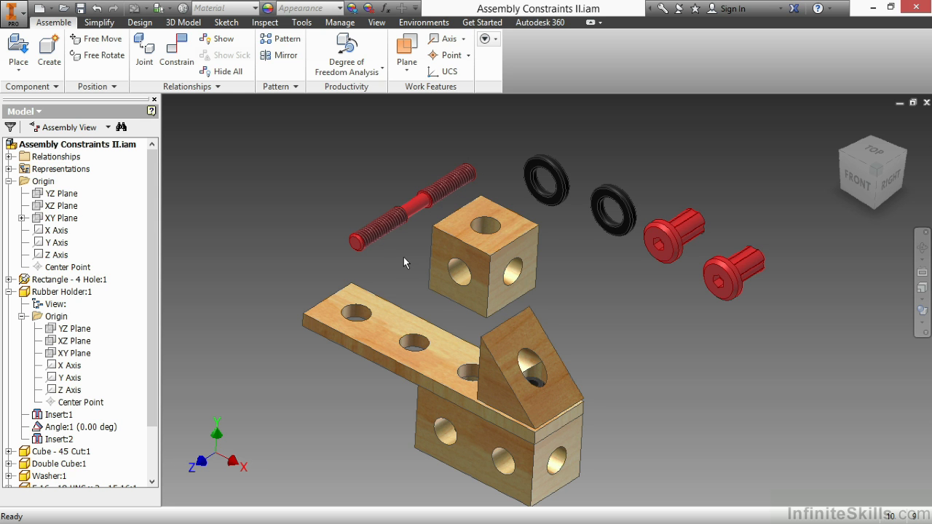
Step: Pan the assembly view slightly up and to the right
{"action": "middle_click_drag", "start_coordinate": [404, 257], "coordinate": [413, 242]}
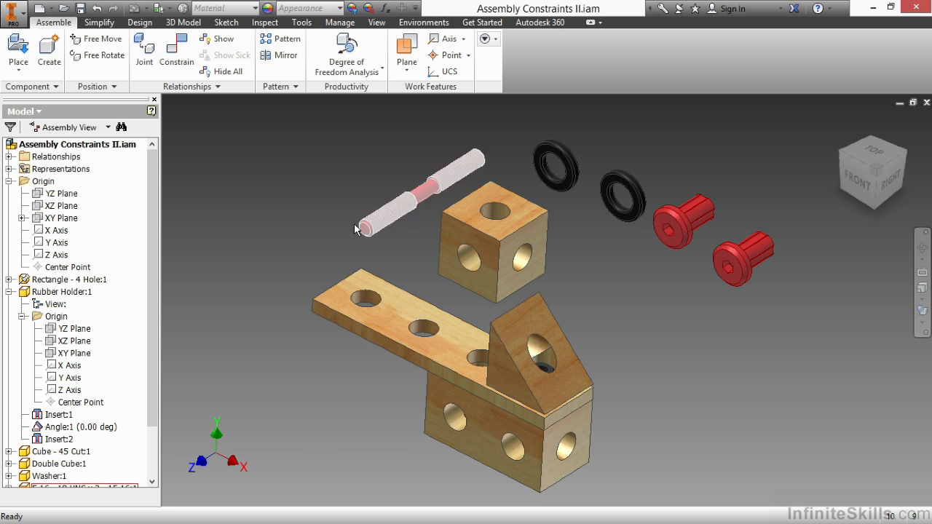
Step: Set up a Symmetry constraint between the plate's left end face and the cube's side face about Cube:1's YZ Plane
{"action": "left_click", "coordinate": [175, 64]}
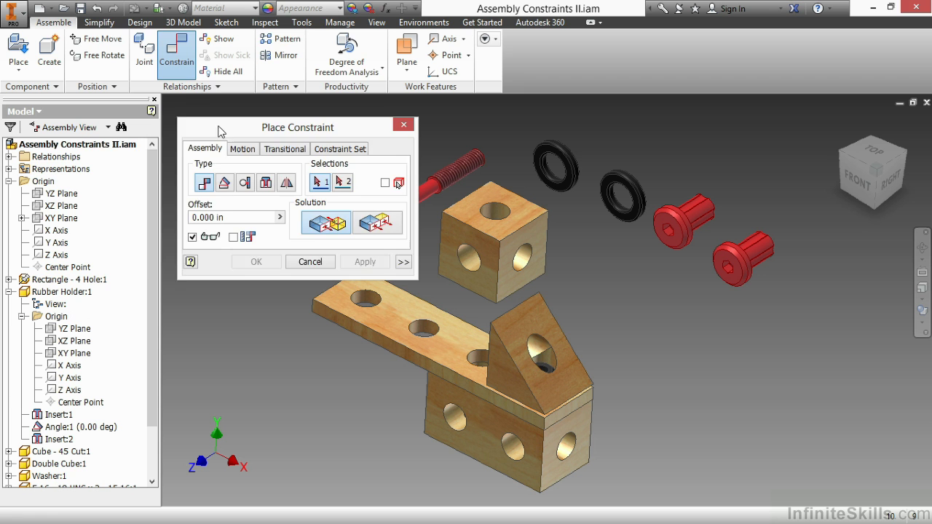
{"action": "left_click_drag", "start_coordinate": [219, 129], "coordinate": [129, 94]}
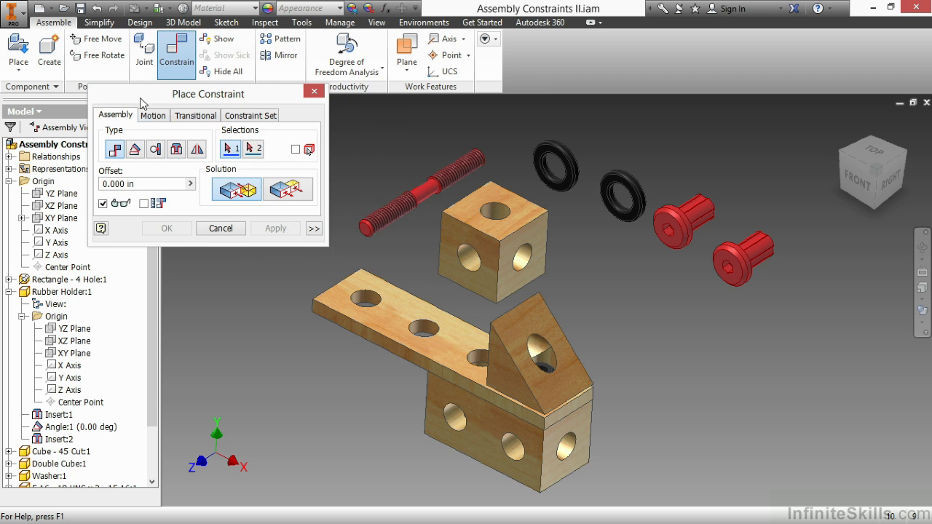
{"action": "left_click", "coordinate": [198, 151]}
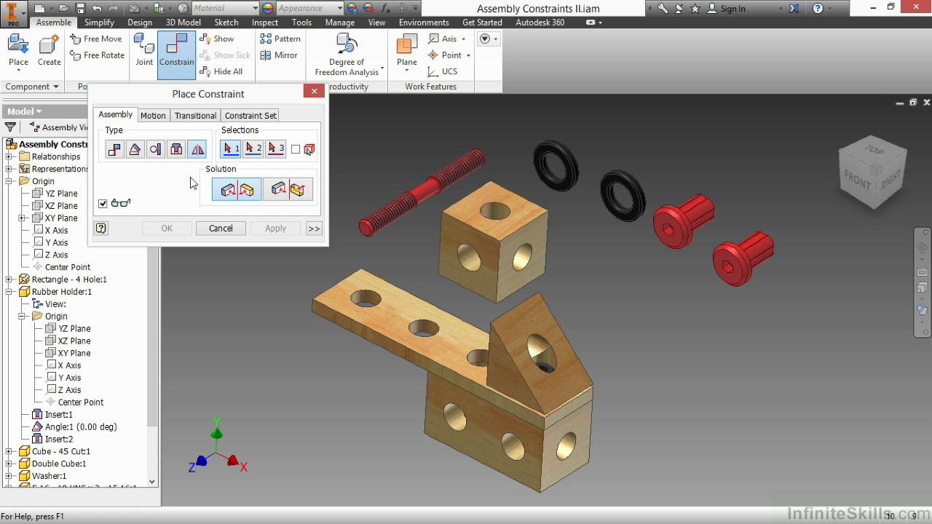
{"action": "left_click", "coordinate": [335, 321]}
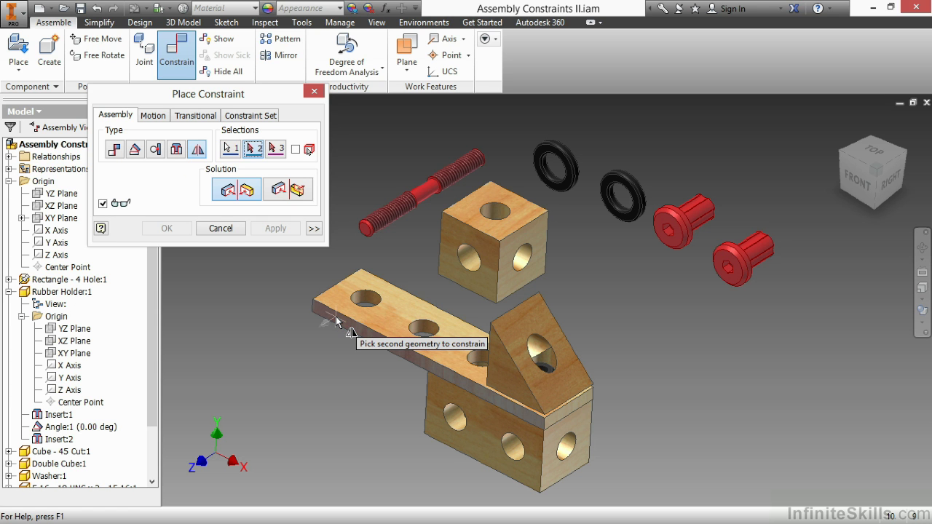
{"action": "left_click", "coordinate": [537, 246]}
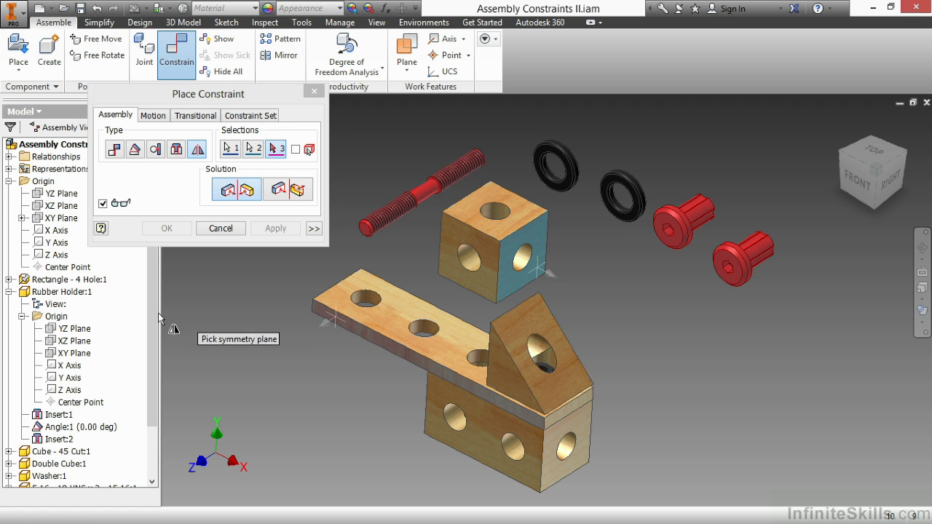
{"action": "left_click", "coordinate": [8, 291]}
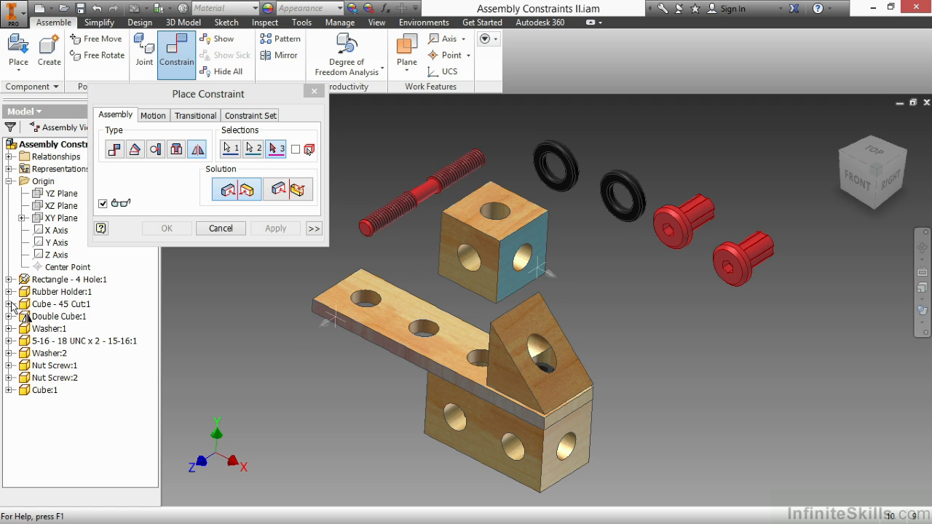
{"action": "left_click", "coordinate": [9, 390]}
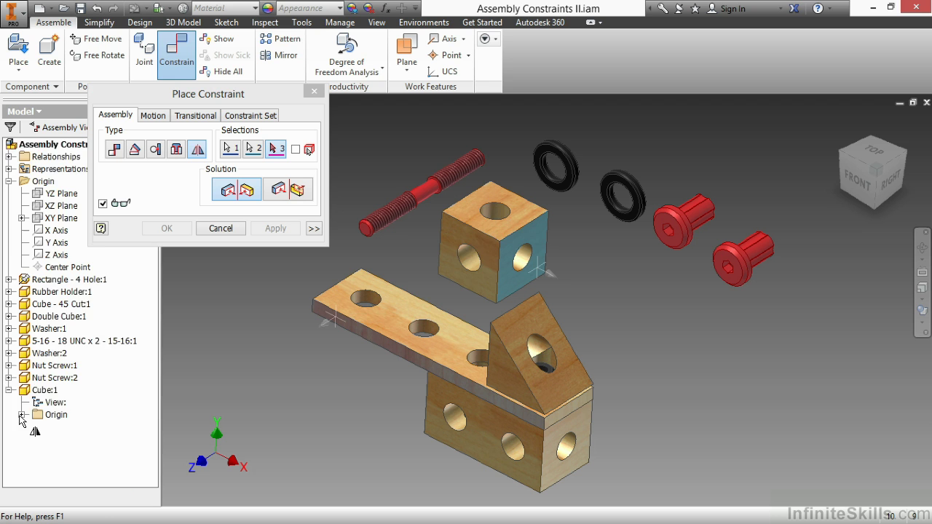
{"action": "left_click", "coordinate": [22, 414]}
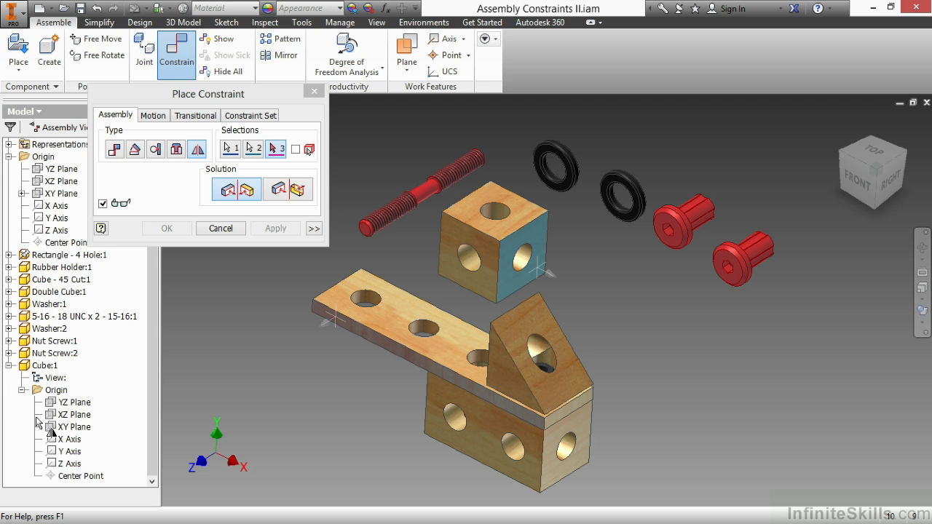
{"action": "left_click", "coordinate": [79, 405]}
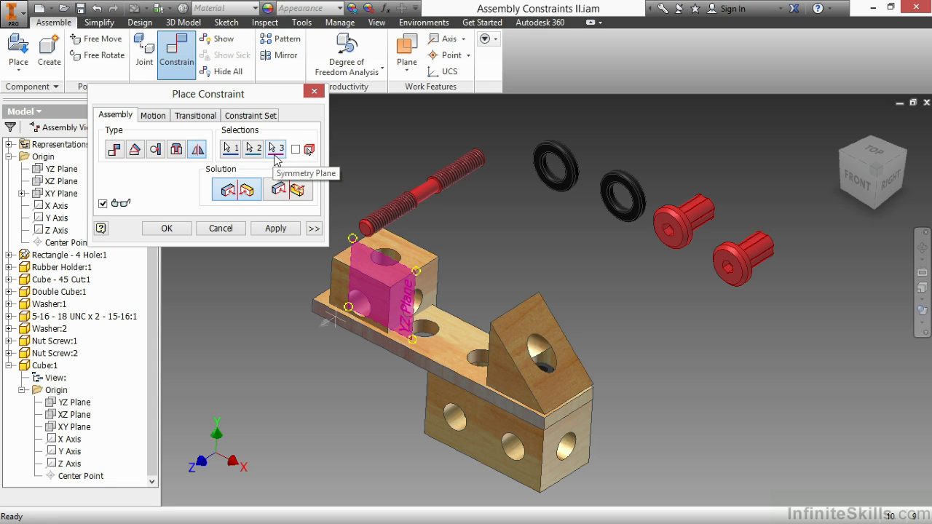
Step: Apply the symmetry, then mate the plate's top face to the cube's bottom face
{"action": "left_click", "coordinate": [274, 230]}
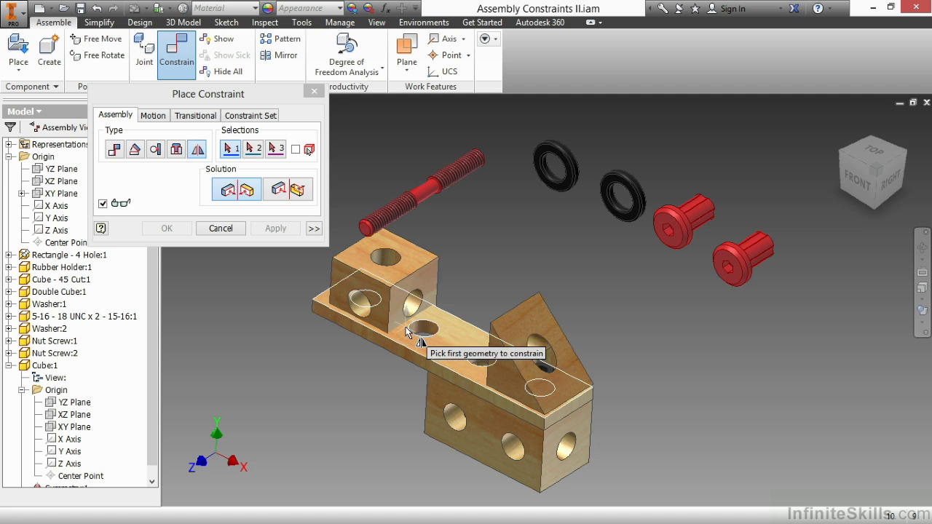
{"action": "left_click", "coordinate": [117, 151]}
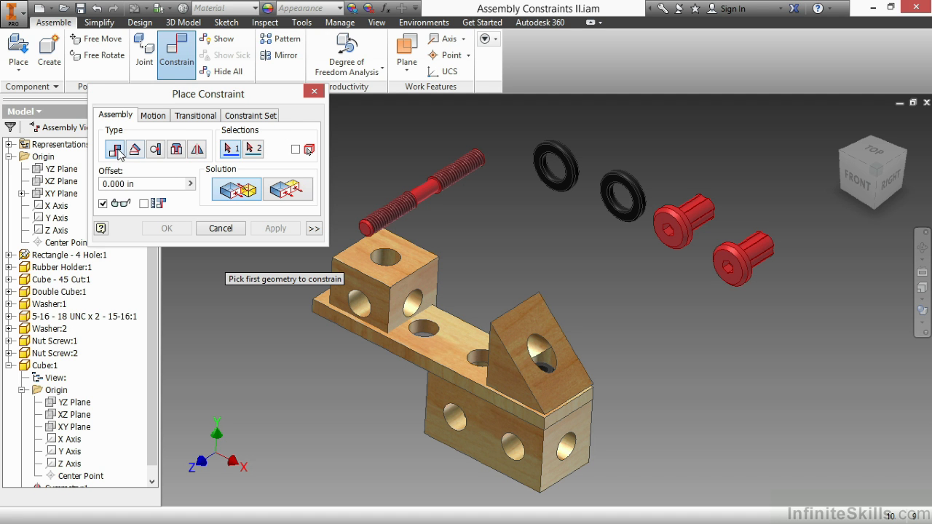
{"action": "left_click", "coordinate": [408, 340]}
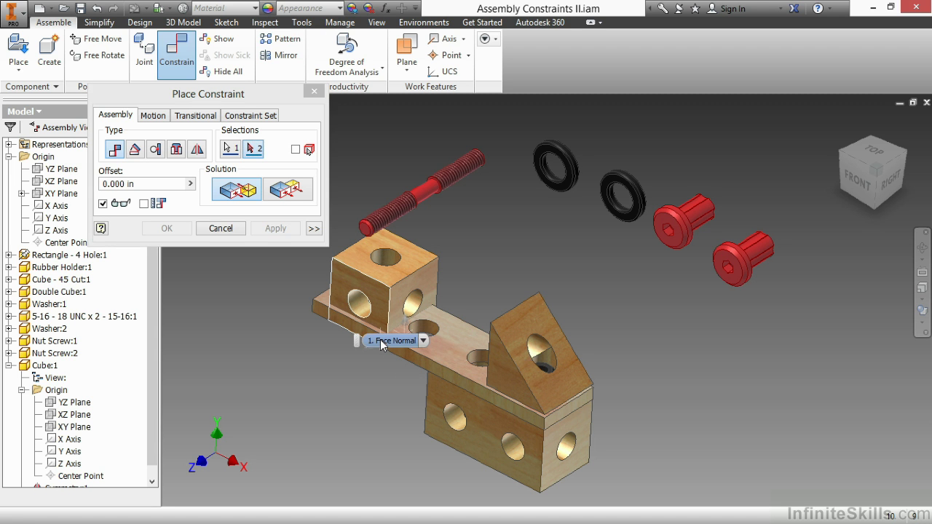
{"action": "left_click", "coordinate": [381, 340]}
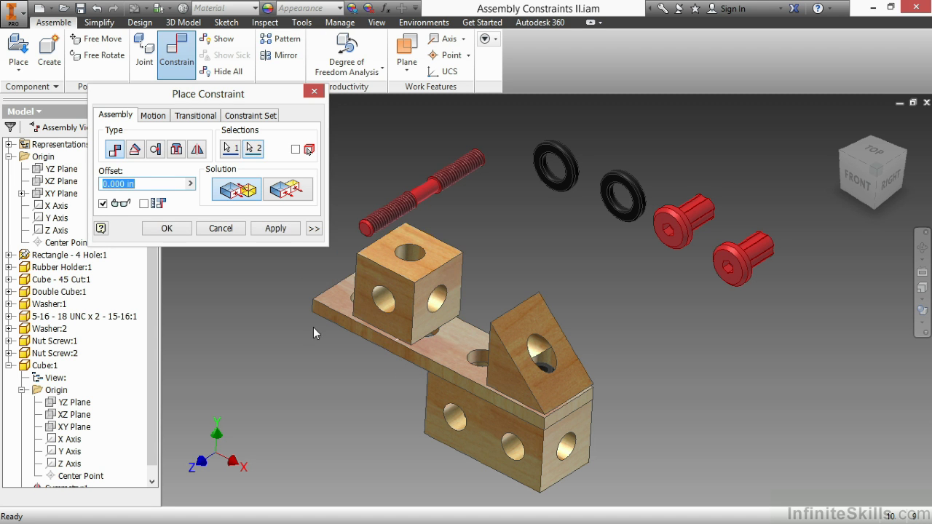
{"action": "left_click", "coordinate": [279, 229]}
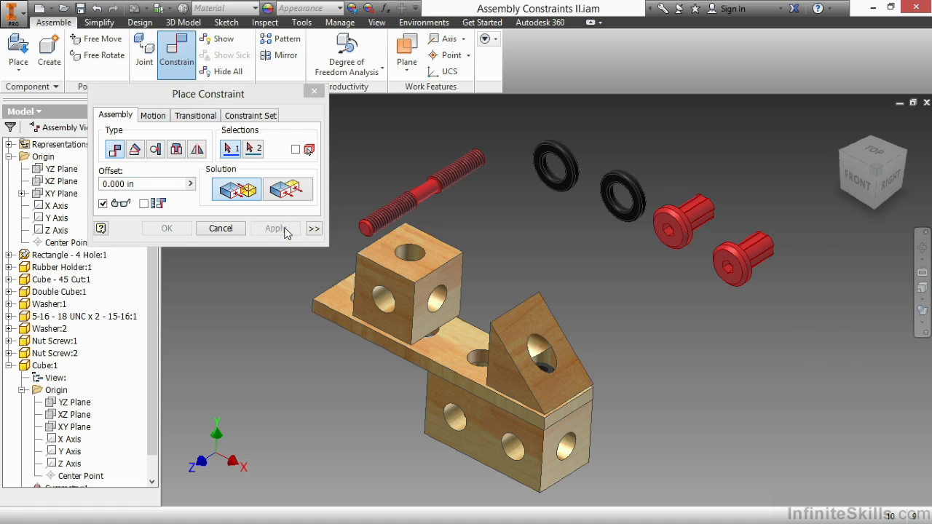
{"action": "left_click", "coordinate": [222, 230]}
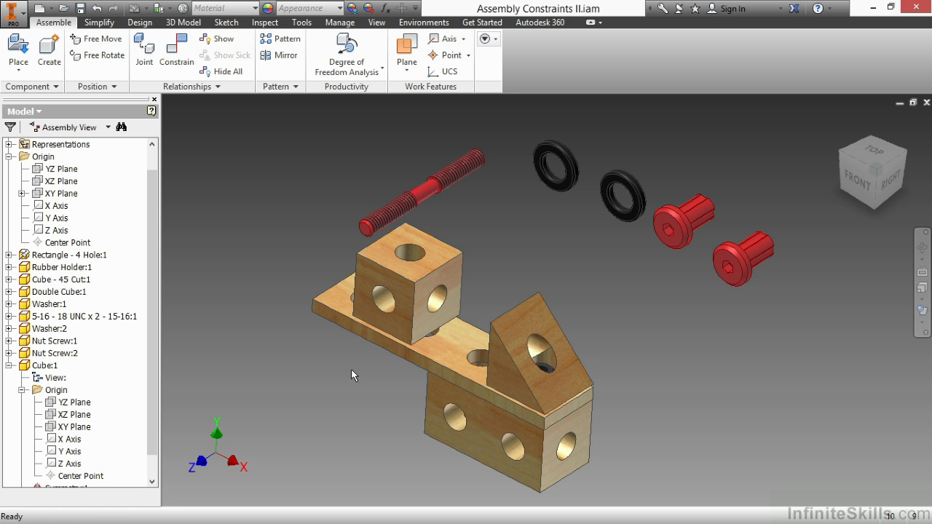
{"action": "left_click", "coordinate": [841, 170]}
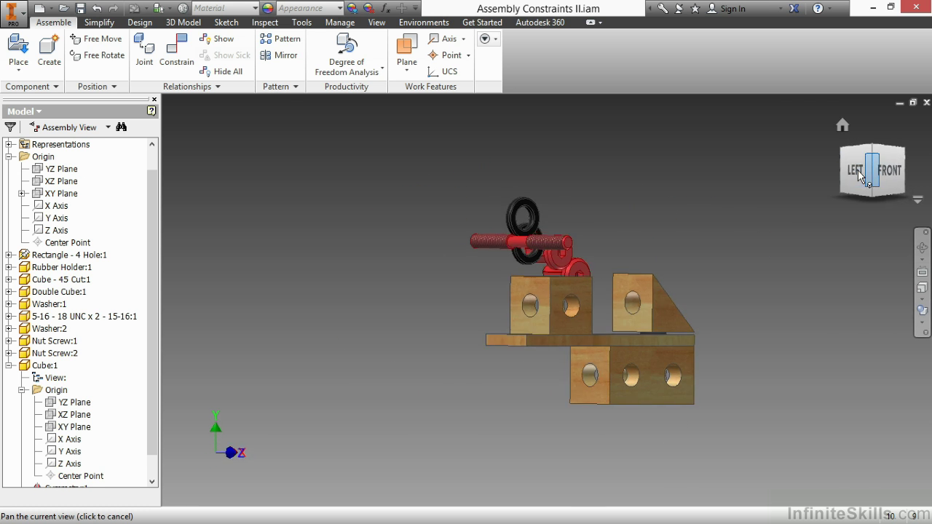
{"action": "scroll", "coordinate": [643, 320], "scroll_direction": "down", "scroll_amount": 6}
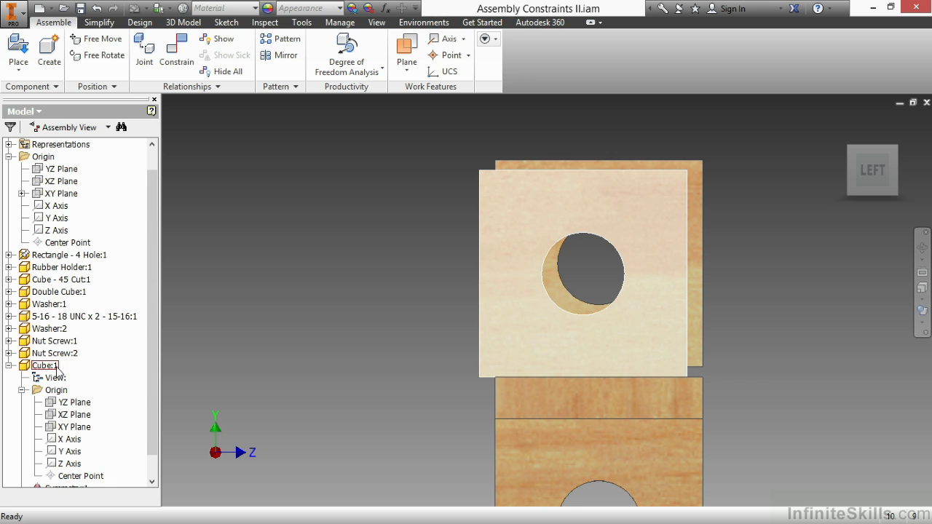
{"action": "left_click", "coordinate": [75, 403]}
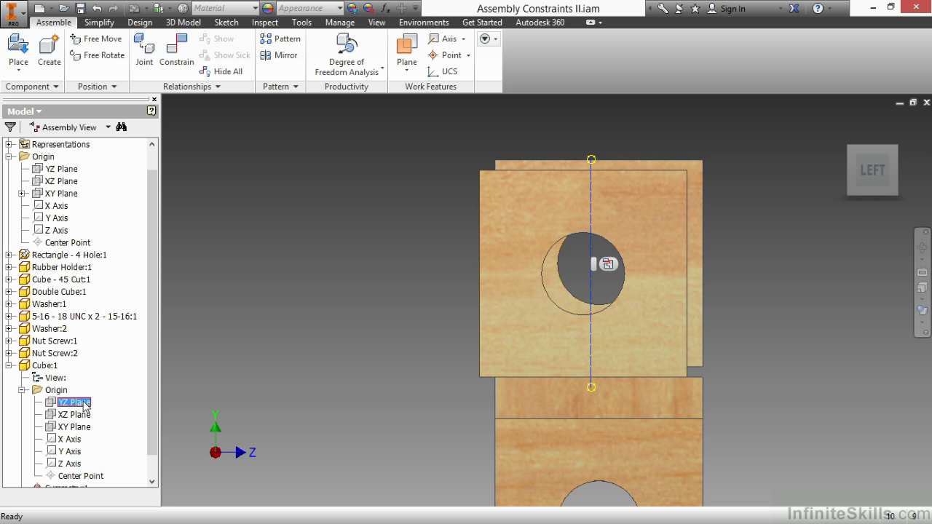
{"action": "middle_click_drag", "start_coordinate": [837, 132], "coordinate": [843, 128]}
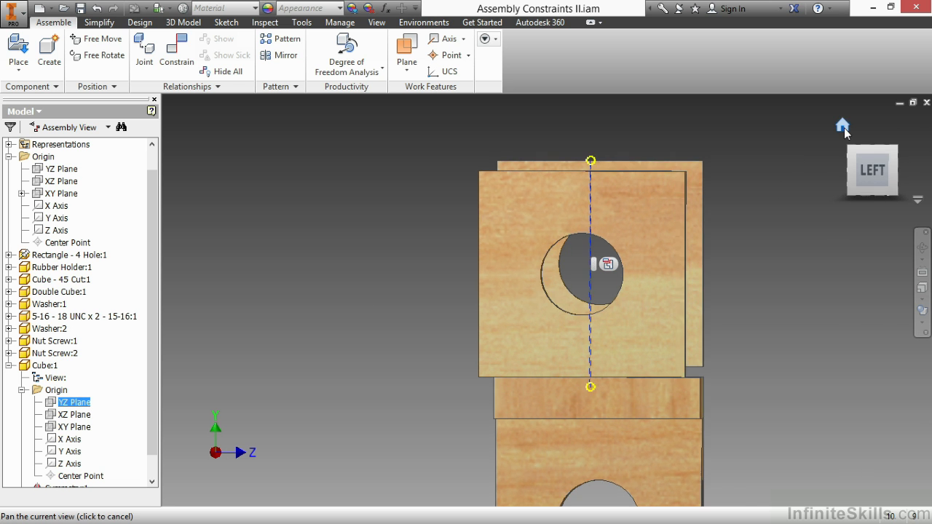
{"action": "left_click", "coordinate": [843, 128]}
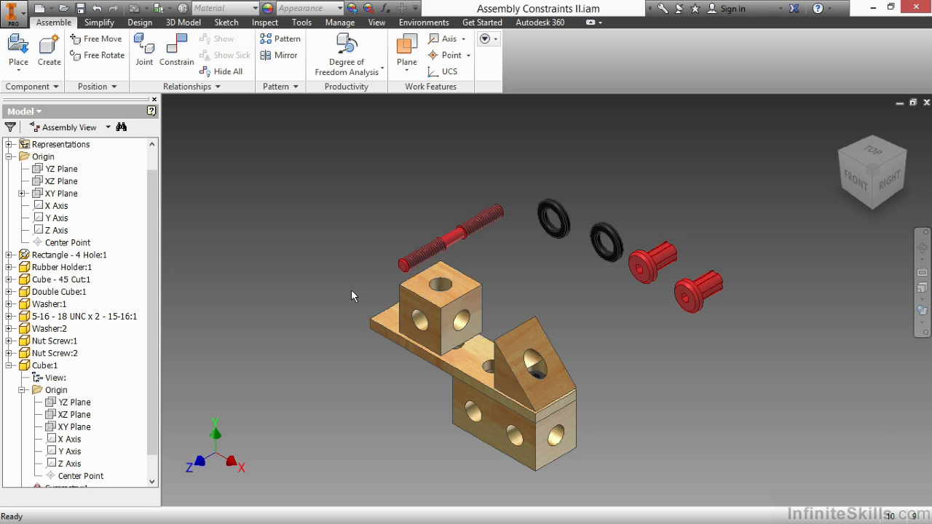
Step: Locate the cube's Symmetry:1 constraint in the browser and bring up its context menu
{"action": "left_click", "coordinate": [21, 390]}
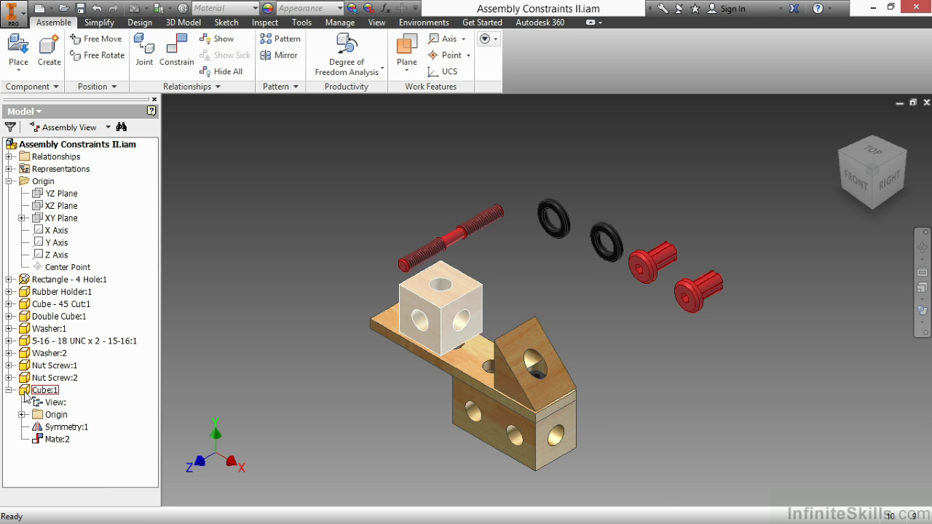
{"action": "left_click", "coordinate": [65, 428]}
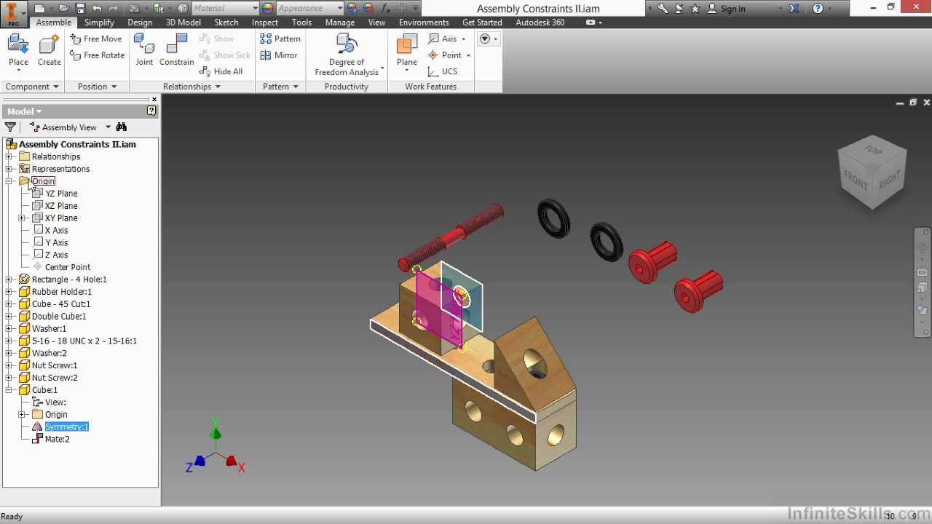
{"action": "left_click", "coordinate": [8, 157]}
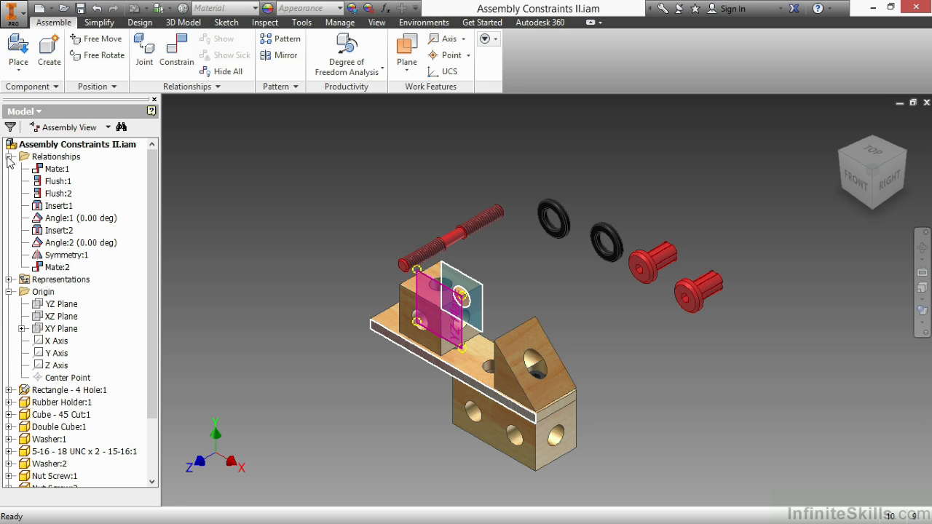
{"action": "left_click", "coordinate": [8, 156]}
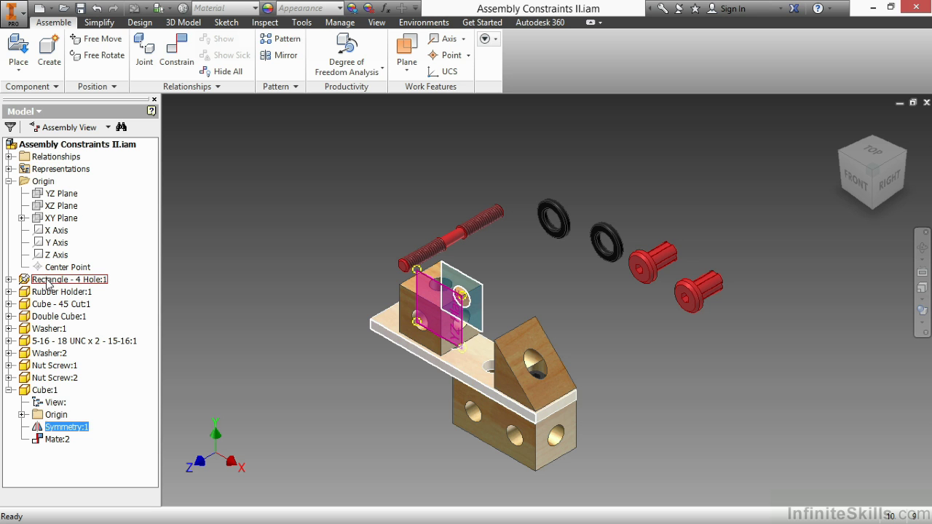
{"action": "left_click", "coordinate": [9, 279]}
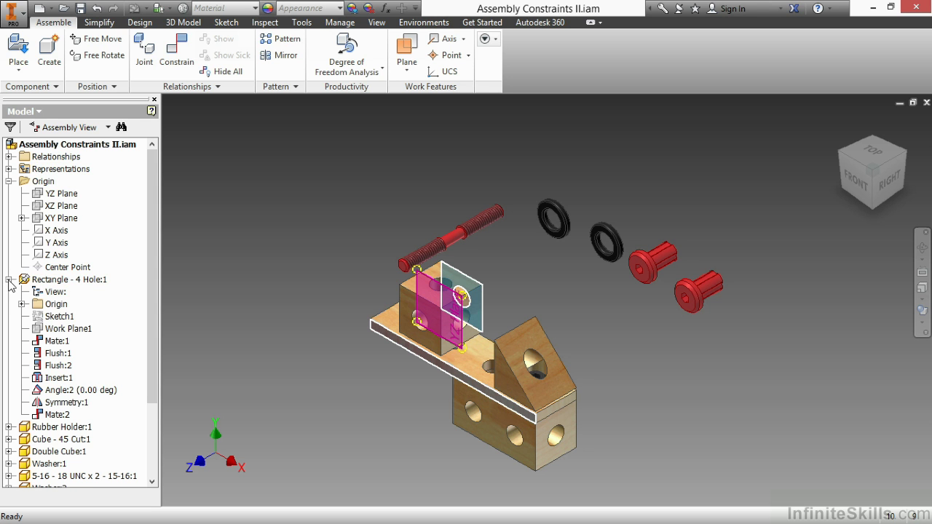
{"action": "left_click", "coordinate": [89, 402]}
{"action": "left_click", "coordinate": [9, 279]}
{"action": "right_click", "coordinate": [86, 427]}
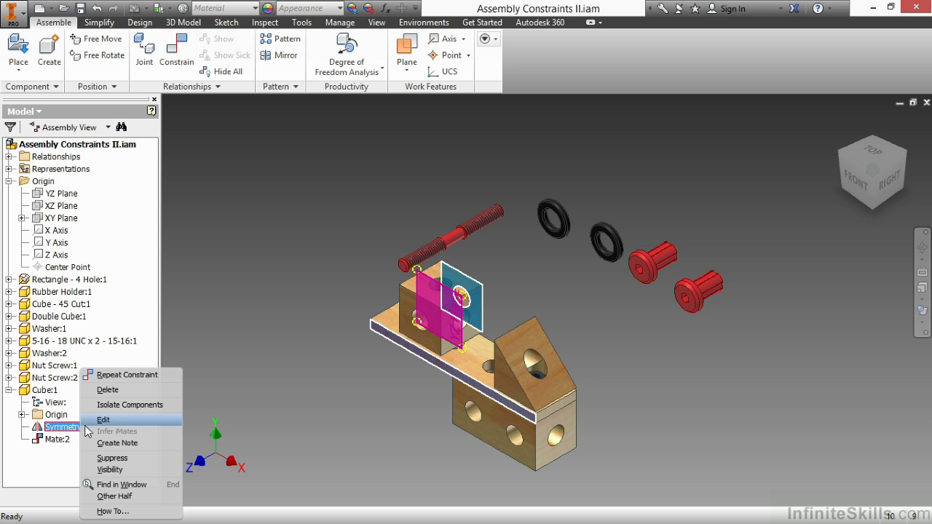
Step: Delete Symmetry:1 and start a new Symmetry constraint
{"action": "left_click", "coordinate": [107, 391]}
{"action": "right_click", "coordinate": [342, 232]}
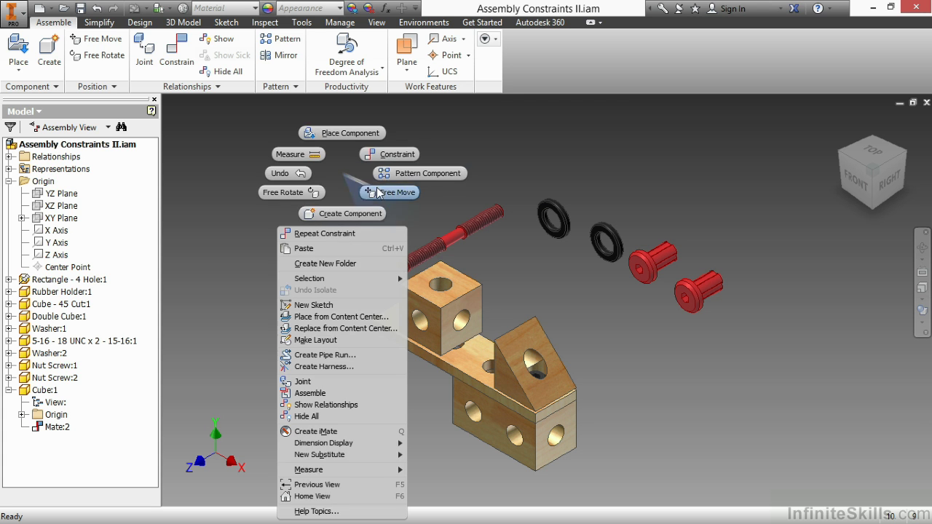
{"action": "left_click", "coordinate": [383, 153]}
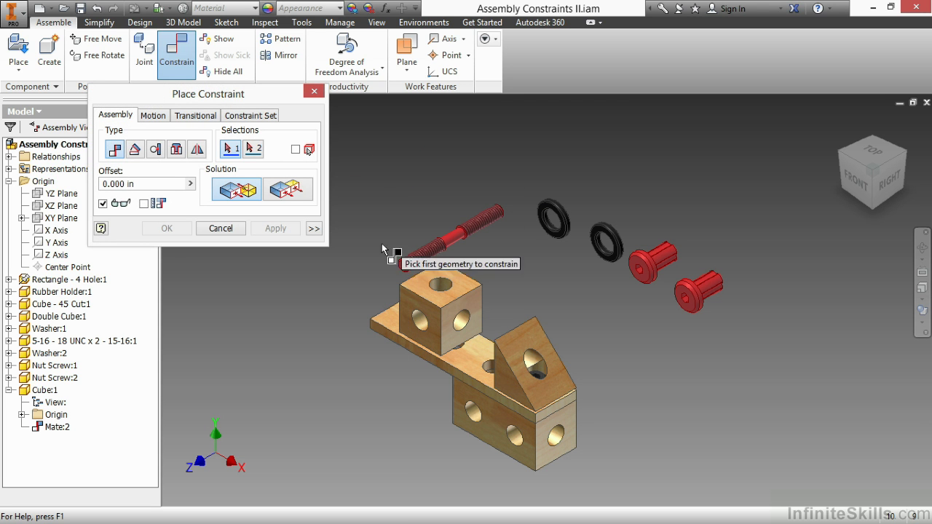
{"action": "left_click", "coordinate": [197, 150]}
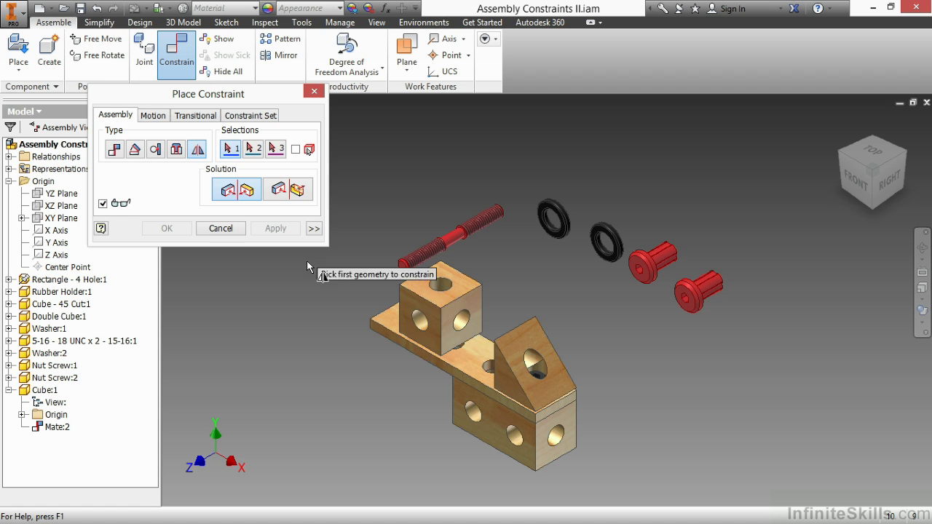
Step: Pick the base plate's front edge and the cube face, and show the base plate's origin planes
{"action": "left_click", "coordinate": [383, 337]}
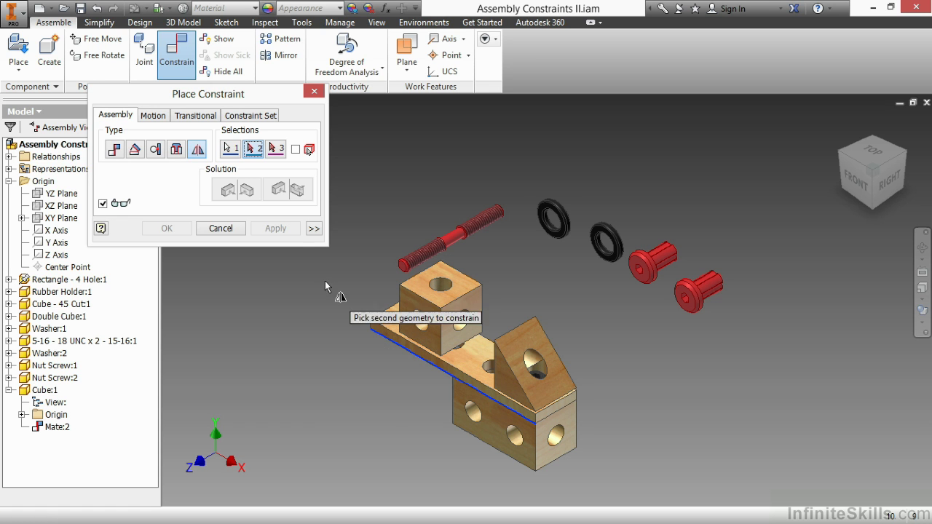
{"action": "left_click", "coordinate": [230, 149]}
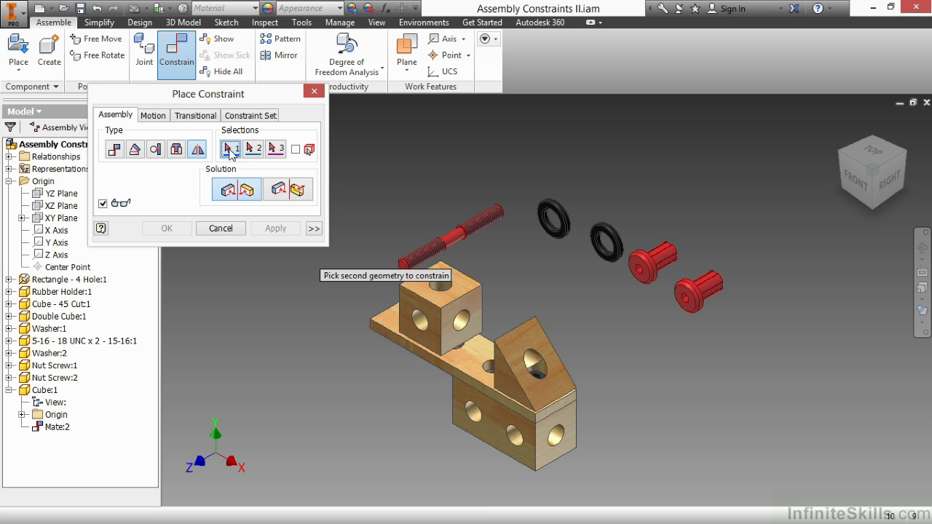
{"action": "left_click", "coordinate": [378, 333]}
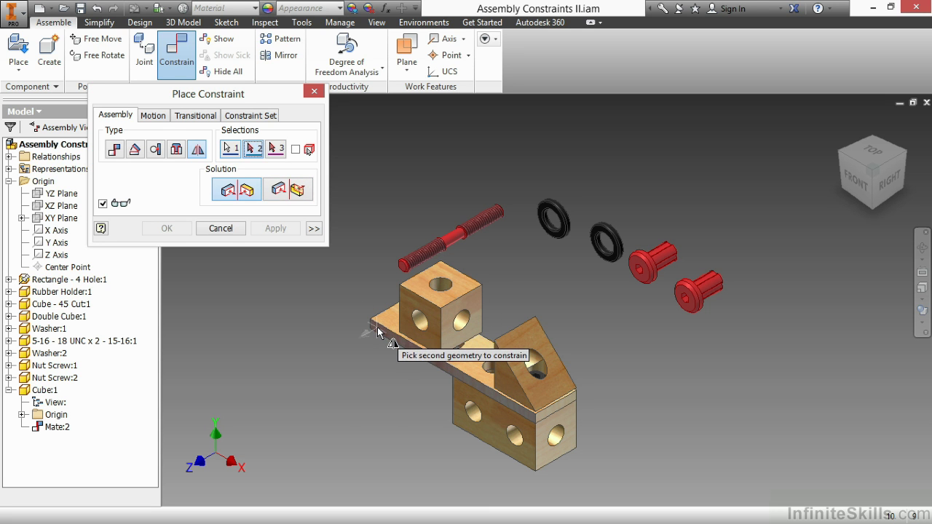
{"action": "left_click", "coordinate": [474, 286]}
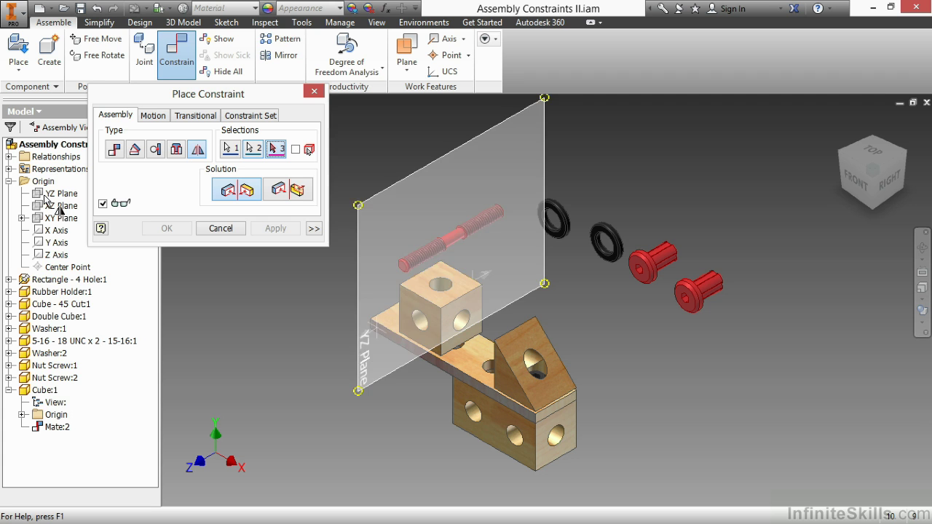
{"action": "left_click", "coordinate": [9, 280]}
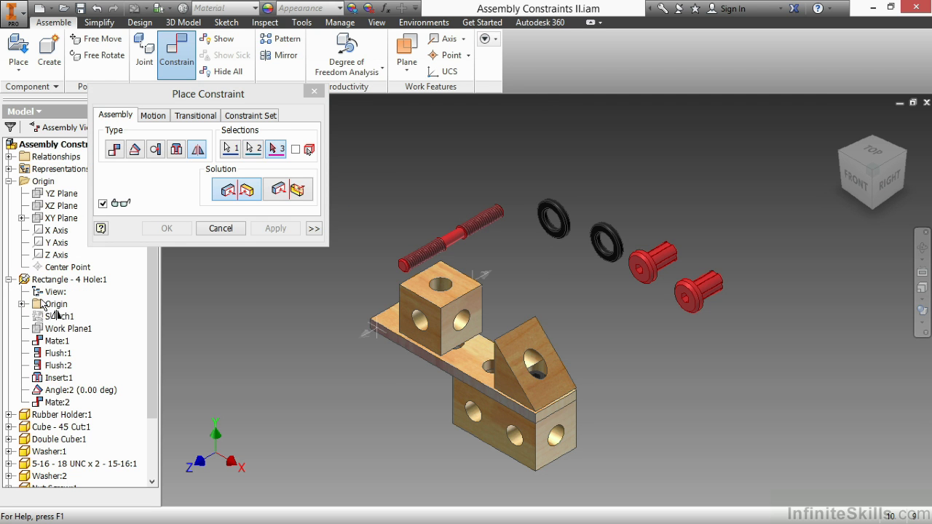
{"action": "left_click", "coordinate": [22, 304]}
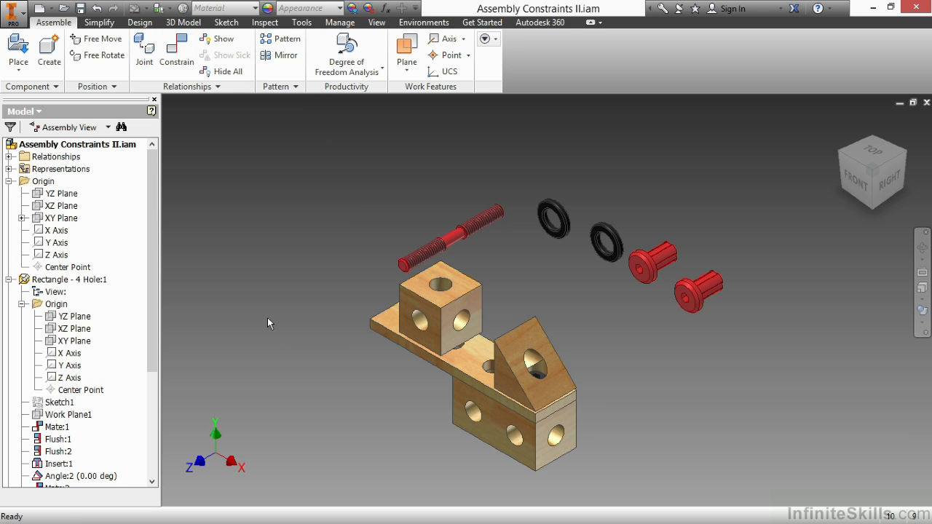
Step: Mate the base plate's end face to the cube face with the Flush solution
{"action": "right_click", "coordinate": [274, 288]}
{"action": "left_click", "coordinate": [326, 151]}
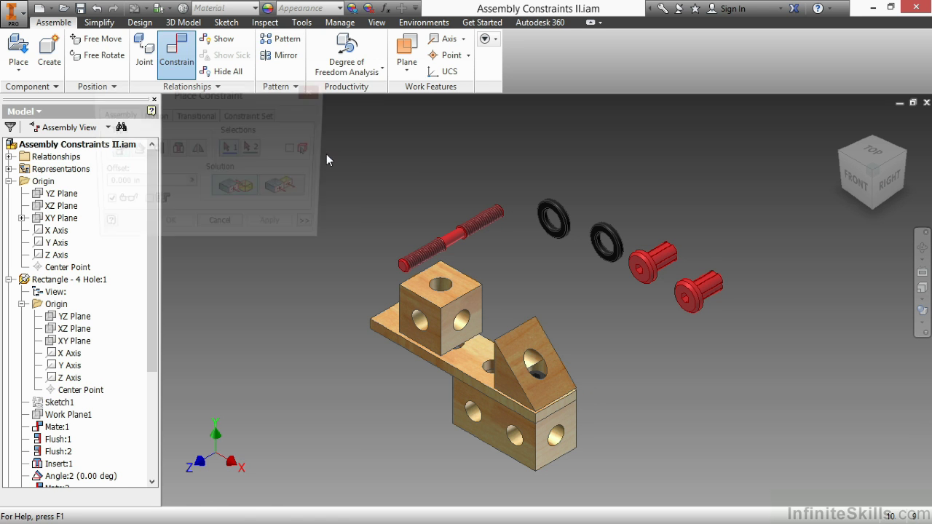
{"action": "left_click", "coordinate": [390, 337]}
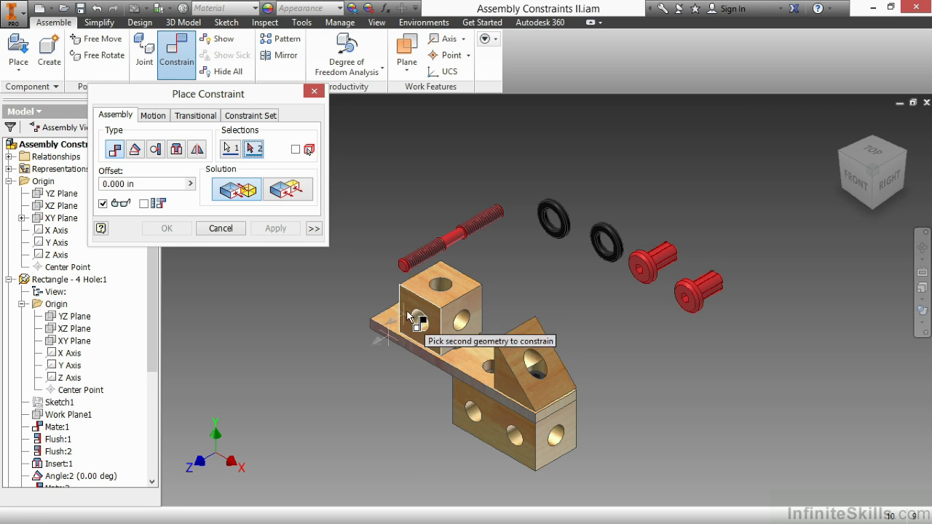
{"action": "left_click", "coordinate": [410, 310]}
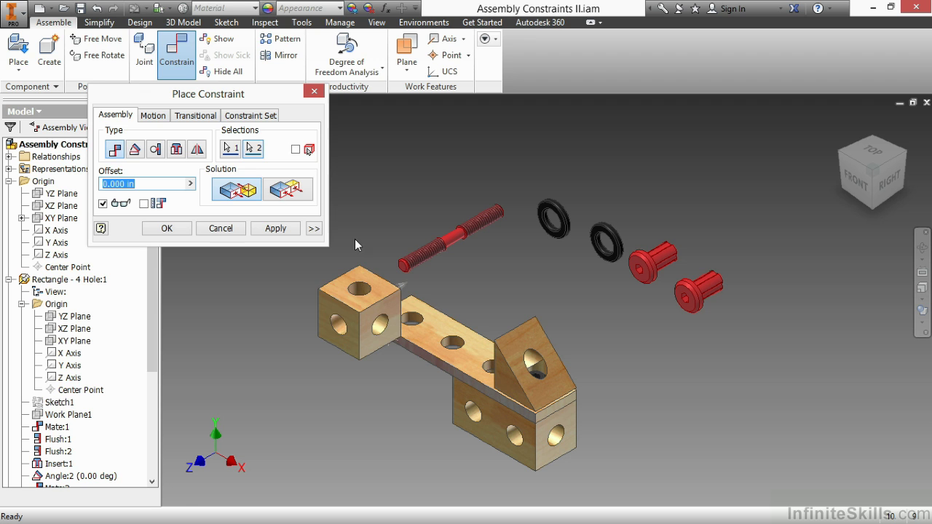
{"action": "left_click", "coordinate": [289, 193]}
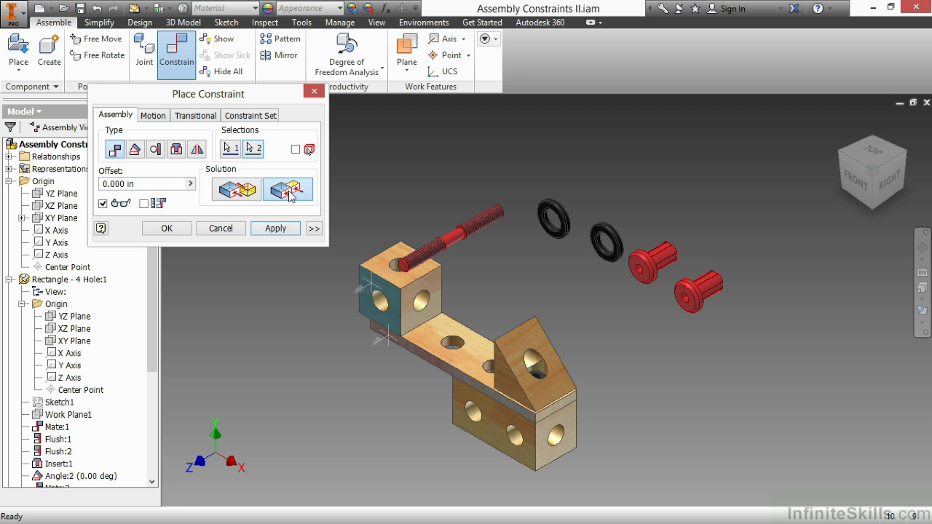
{"action": "left_click", "coordinate": [292, 229]}
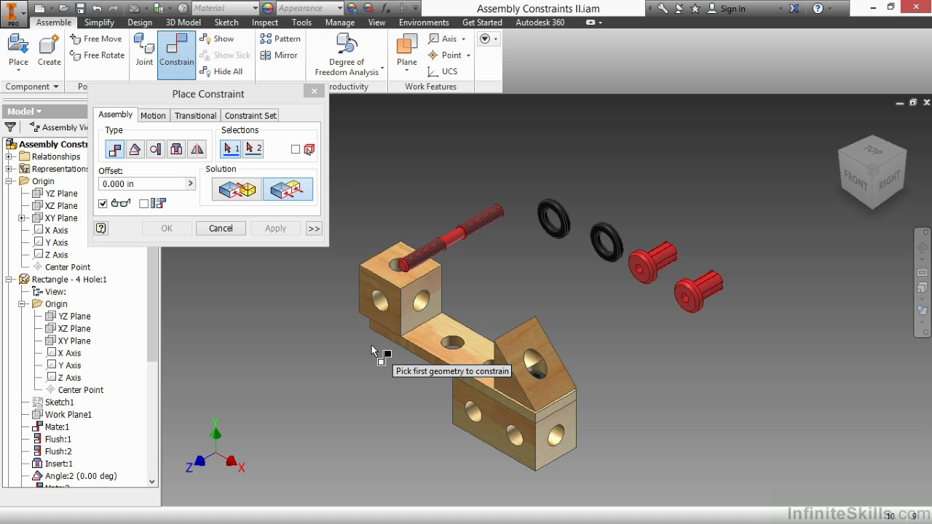
Step: Insert the cube's hole into the lower block's hole using Pick part first
{"action": "left_click", "coordinate": [176, 150]}
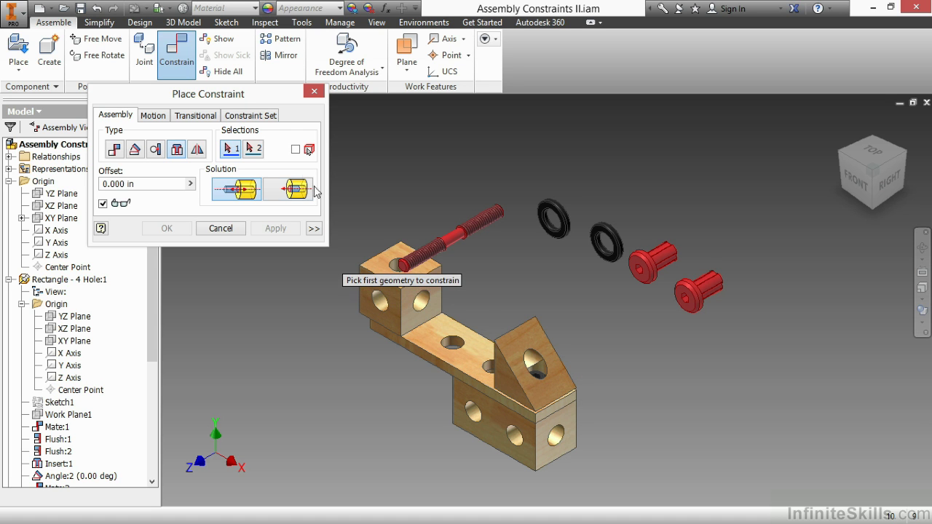
{"action": "left_click", "coordinate": [296, 150]}
{"action": "left_click", "coordinate": [381, 298]}
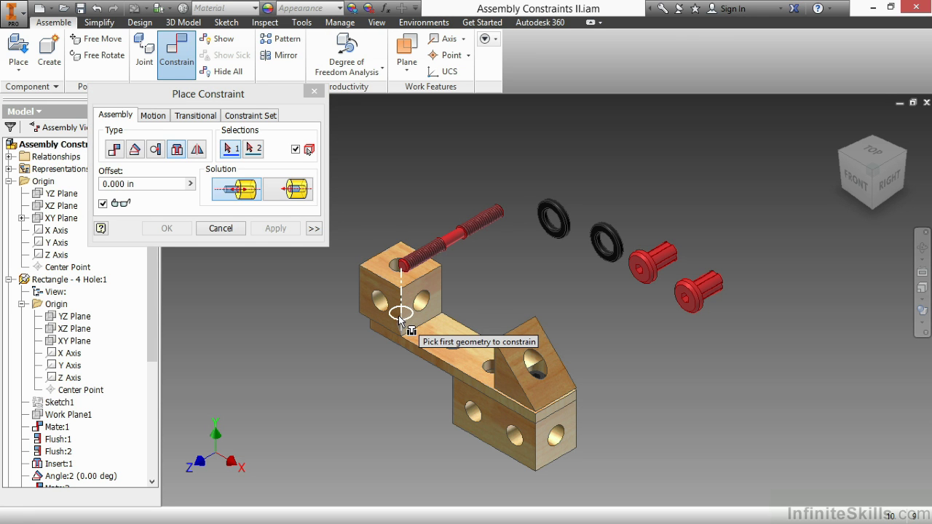
{"action": "left_click", "coordinate": [400, 321]}
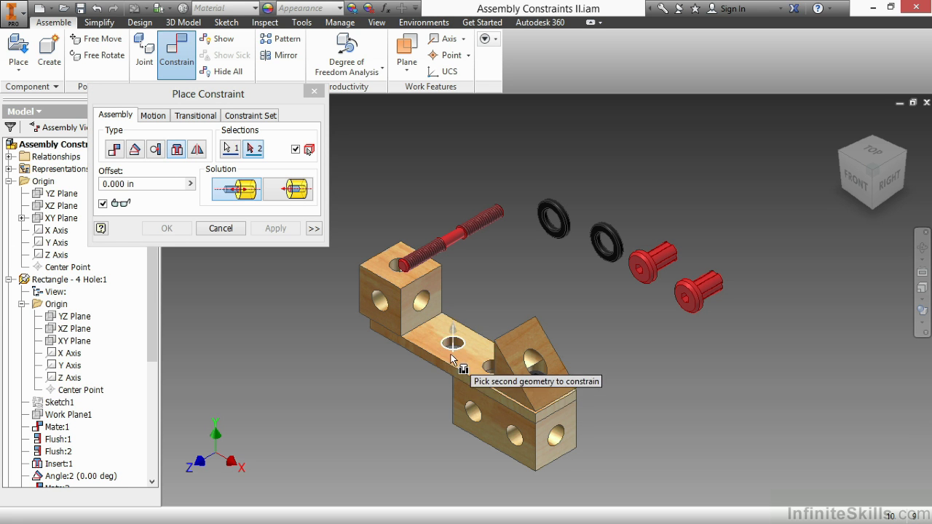
{"action": "left_click", "coordinate": [484, 370]}
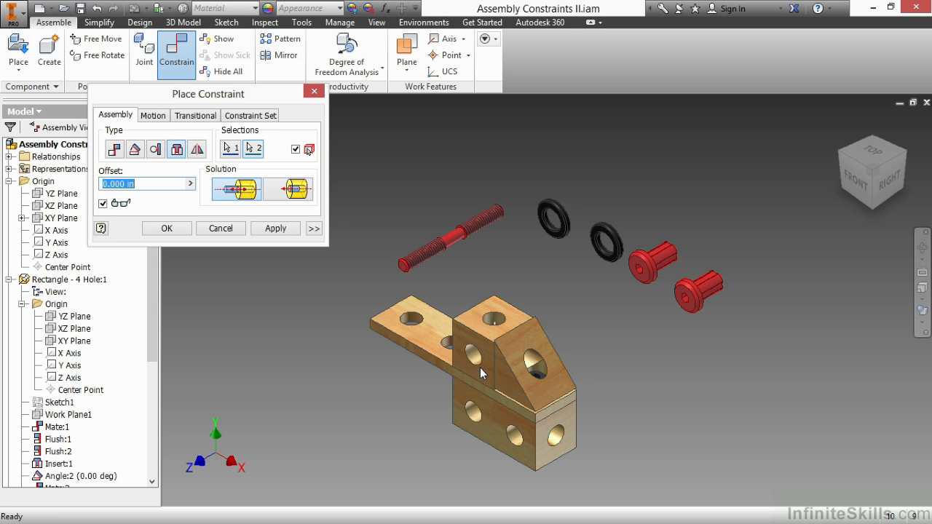
{"action": "left_click", "coordinate": [273, 228]}
{"action": "left_click", "coordinate": [221, 228]}
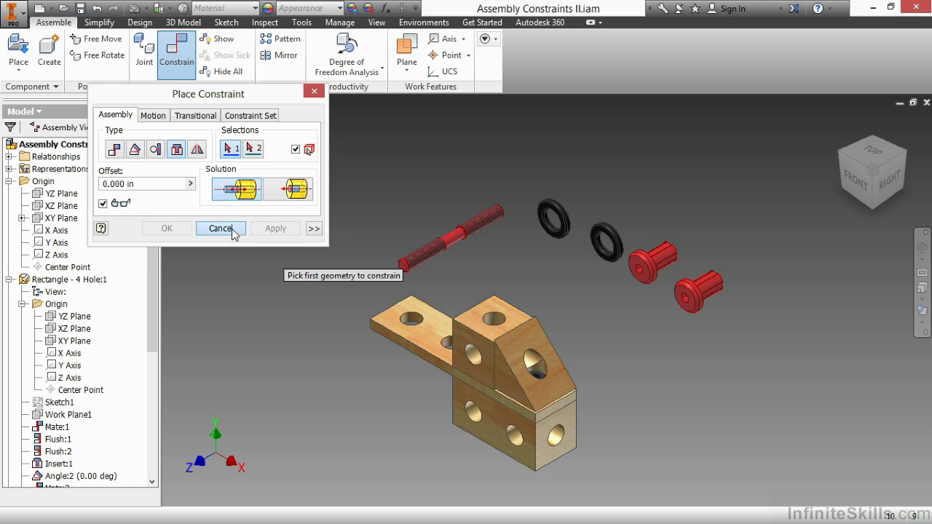
Step: Expand the threaded rod's Origin folder and preview its XY Plane across the rod's middle
{"action": "middle_click_drag", "start_coordinate": [509, 422], "coordinate": [488, 343], "text": "shift"}
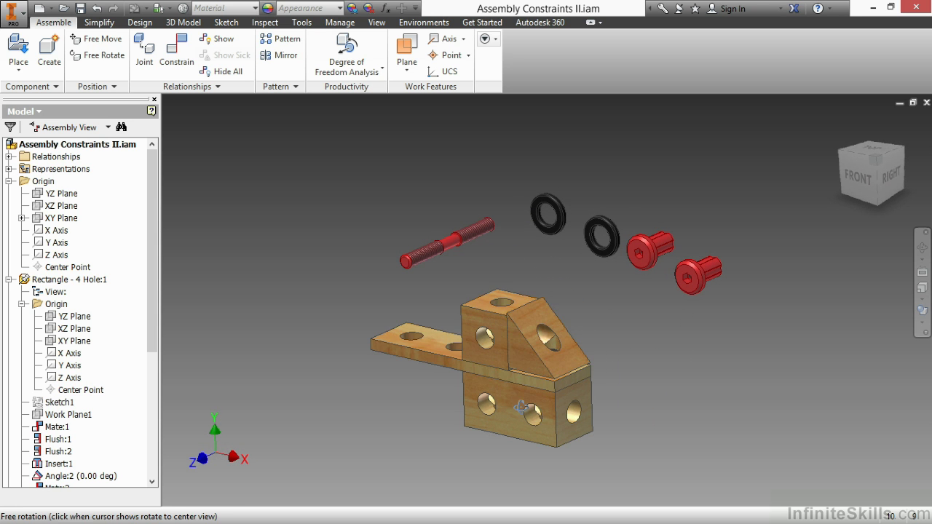
{"action": "left_click", "coordinate": [386, 304]}
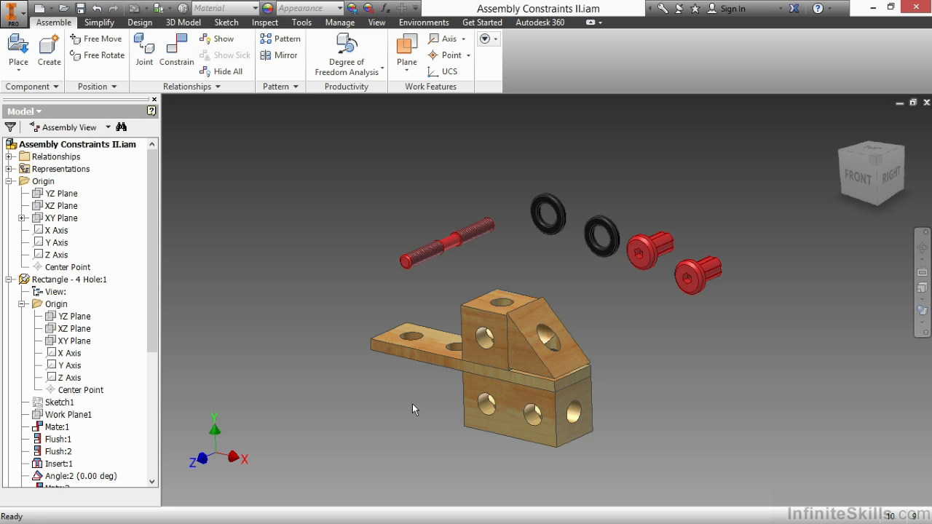
{"action": "middle_click_drag", "start_coordinate": [413, 409], "coordinate": [416, 429], "text": "shift"}
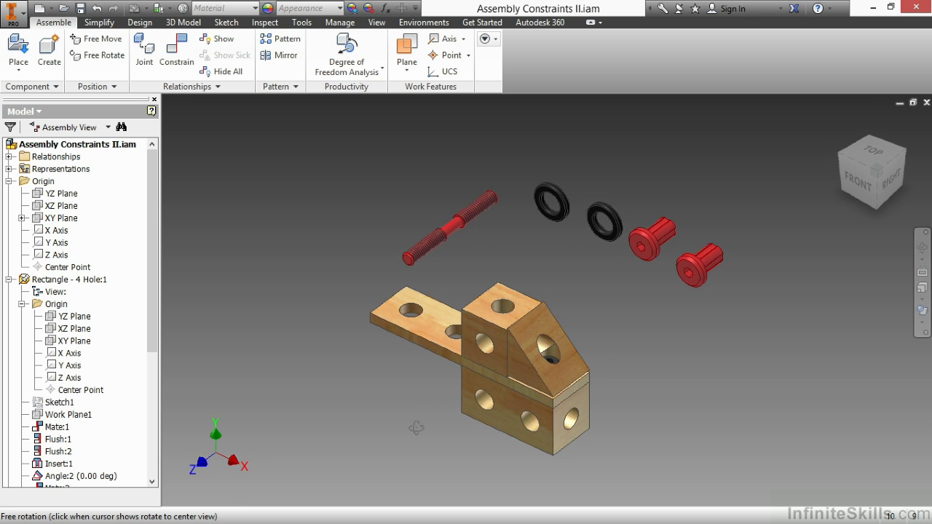
{"action": "left_click", "coordinate": [450, 226]}
{"action": "left_click", "coordinate": [10, 279]}
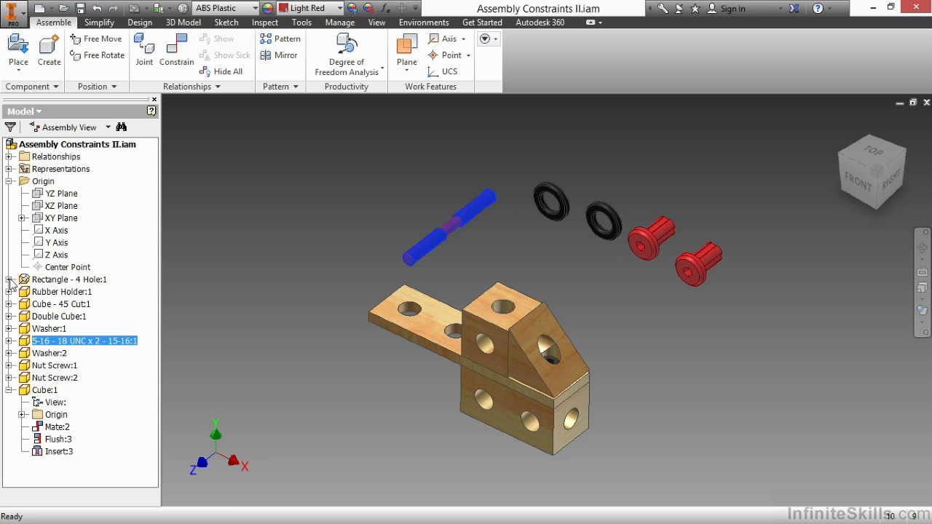
{"action": "left_click", "coordinate": [8, 341]}
{"action": "left_click", "coordinate": [22, 367]}
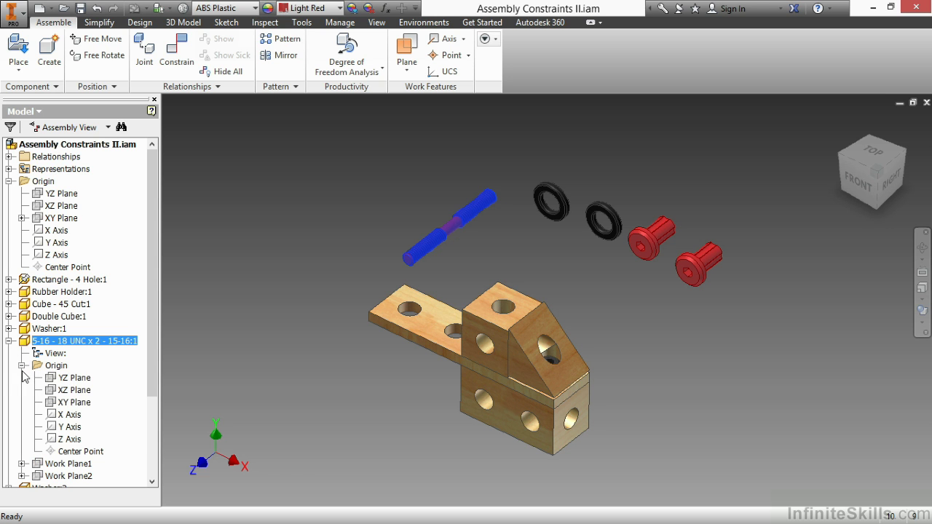
{"action": "left_click", "coordinate": [73, 403]}
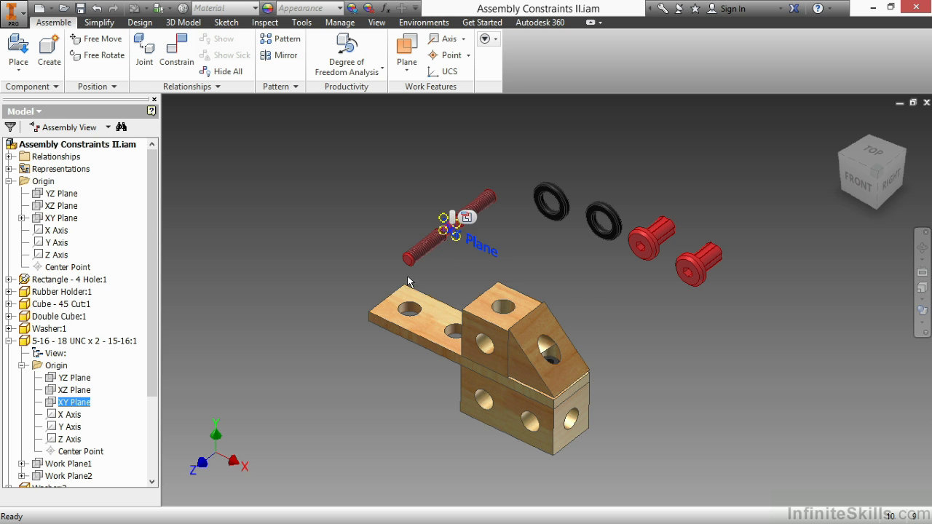
{"action": "left_click", "coordinate": [339, 304]}
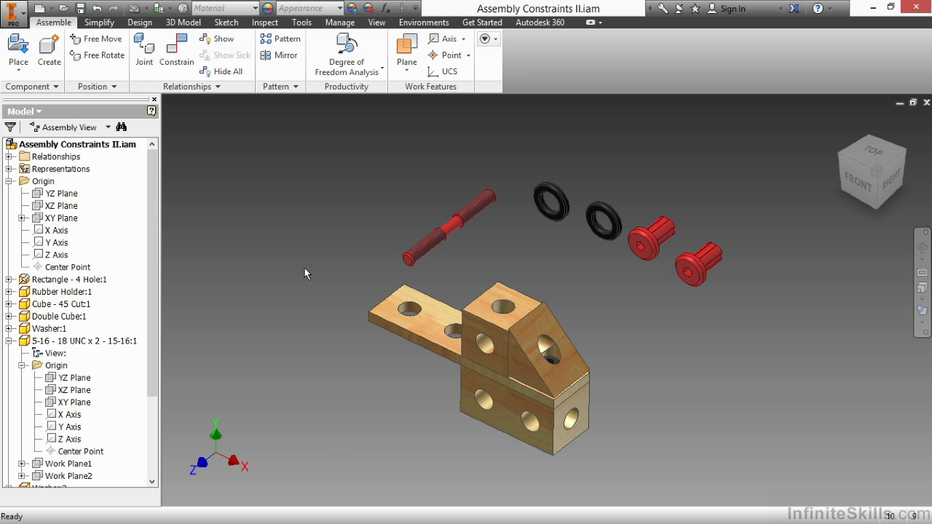
Step: Mate the threaded rod's XY Plane to the plate's face
{"action": "right_click", "coordinate": [292, 181]}
{"action": "left_click", "coordinate": [305, 154]}
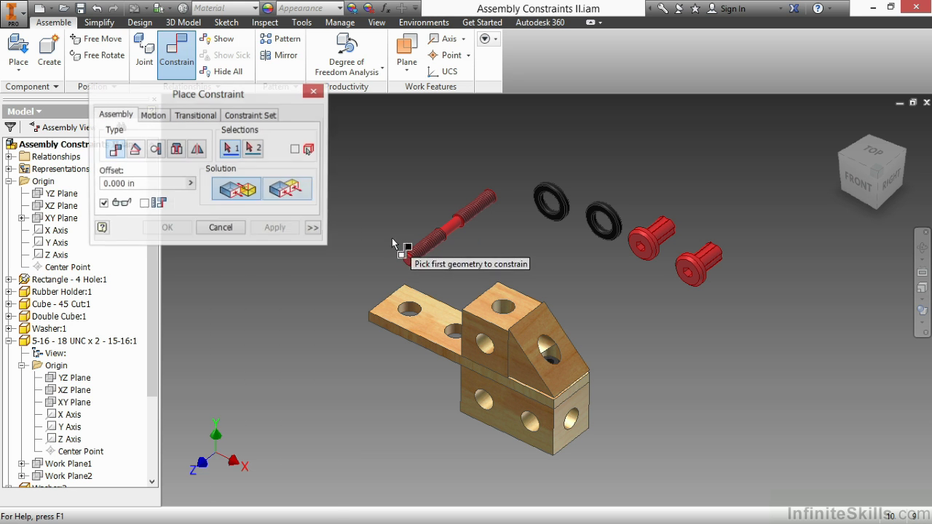
{"action": "left_click", "coordinate": [79, 405]}
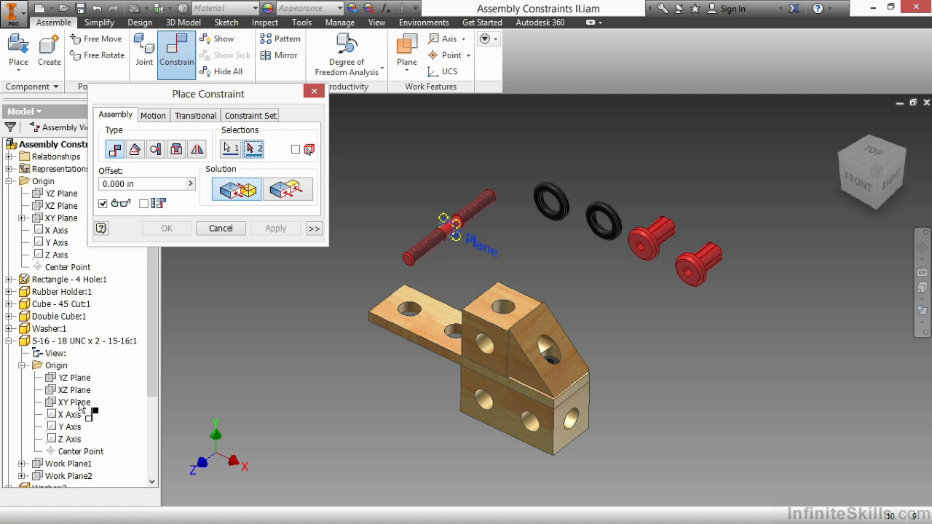
{"action": "left_click", "coordinate": [436, 337]}
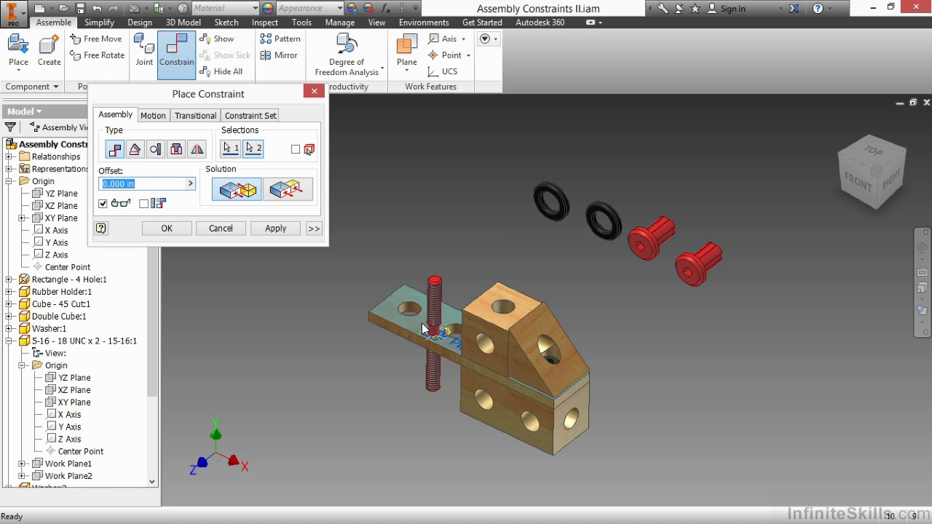
{"action": "left_click", "coordinate": [281, 230]}
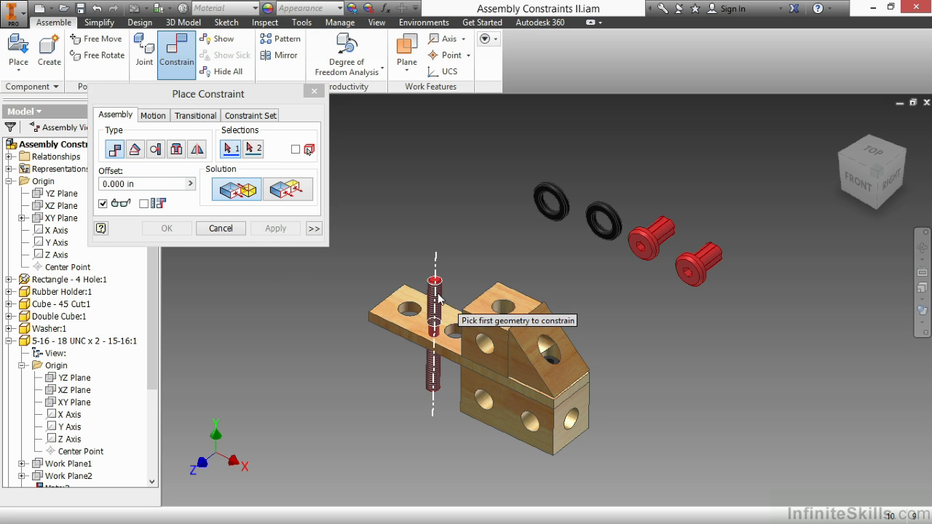
Step: Align the rod's axis with the upper cube's hole using Pick part first
{"action": "left_click", "coordinate": [440, 299]}
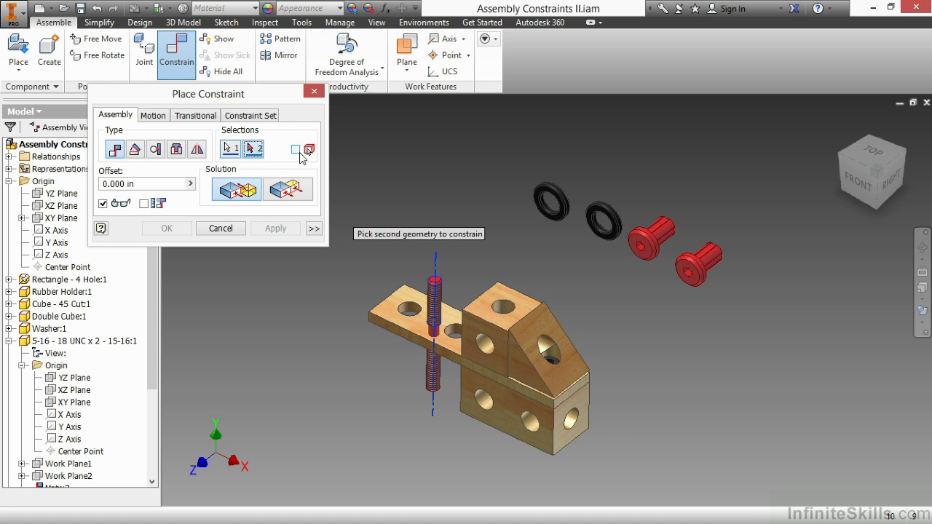
{"action": "left_click", "coordinate": [295, 149]}
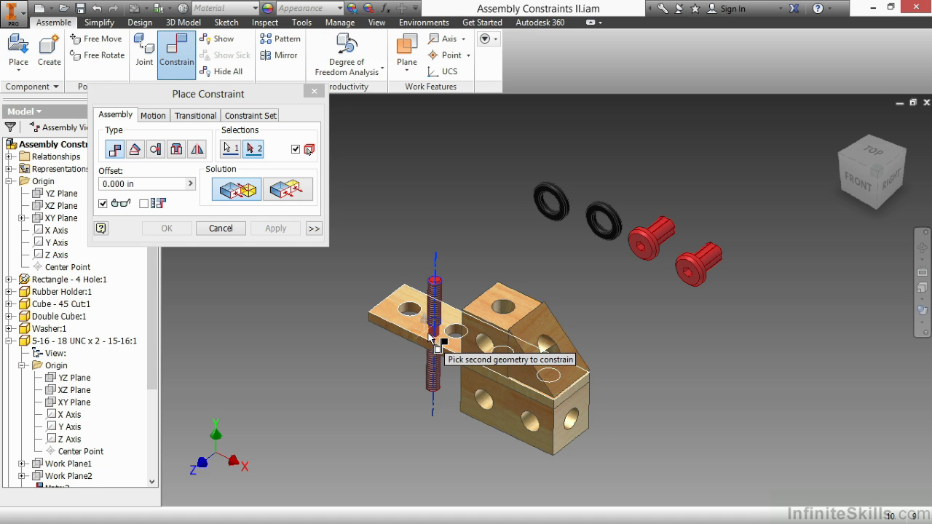
{"action": "left_click", "coordinate": [504, 357]}
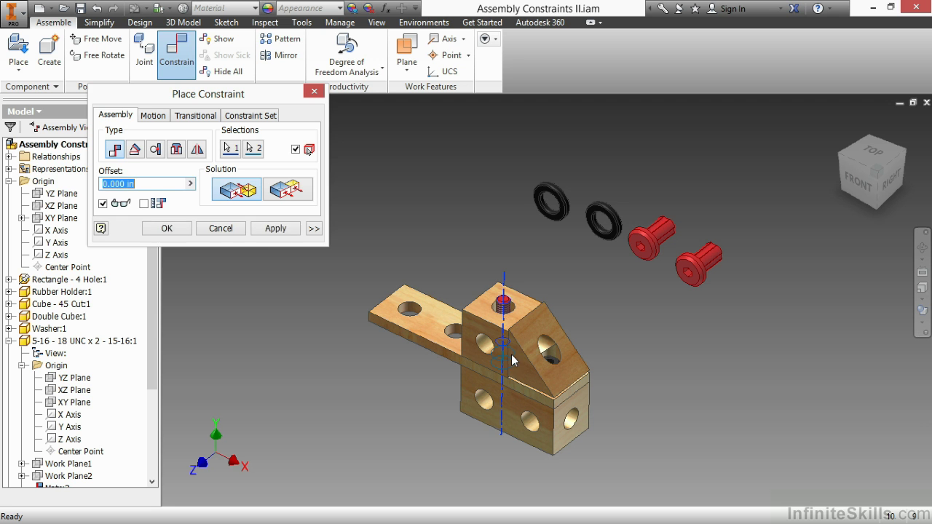
{"action": "left_click", "coordinate": [272, 228]}
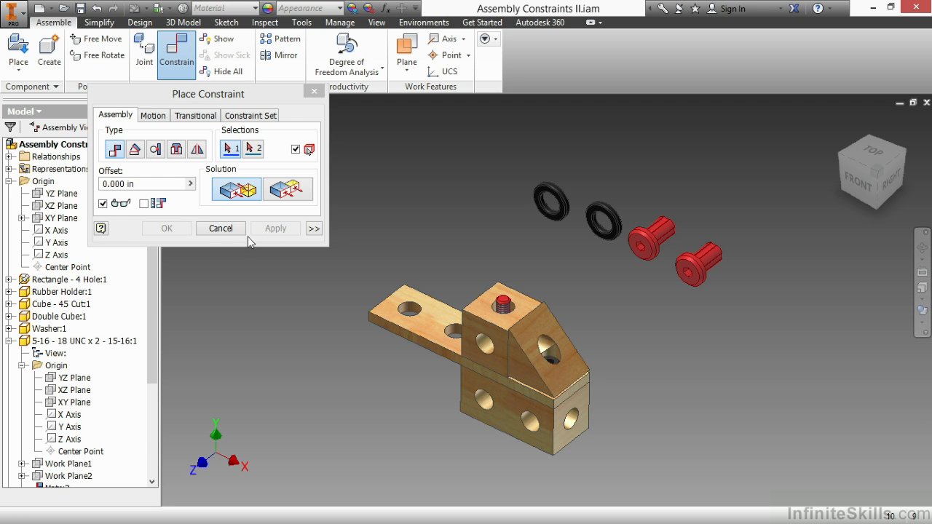
Step: Show the FRONT view in Wireframe, zoomed in, then close constraint placement and select the rod
{"action": "left_click", "coordinate": [861, 181]}
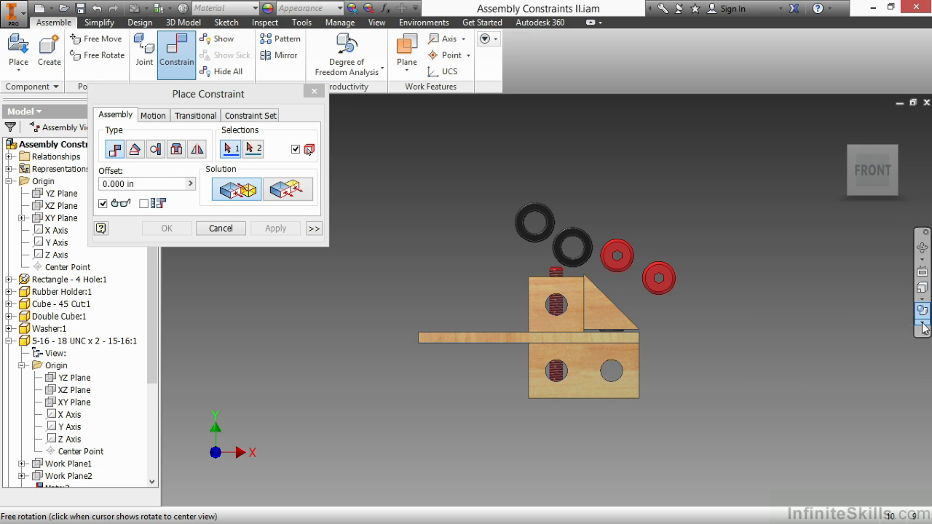
{"action": "left_click", "coordinate": [923, 326]}
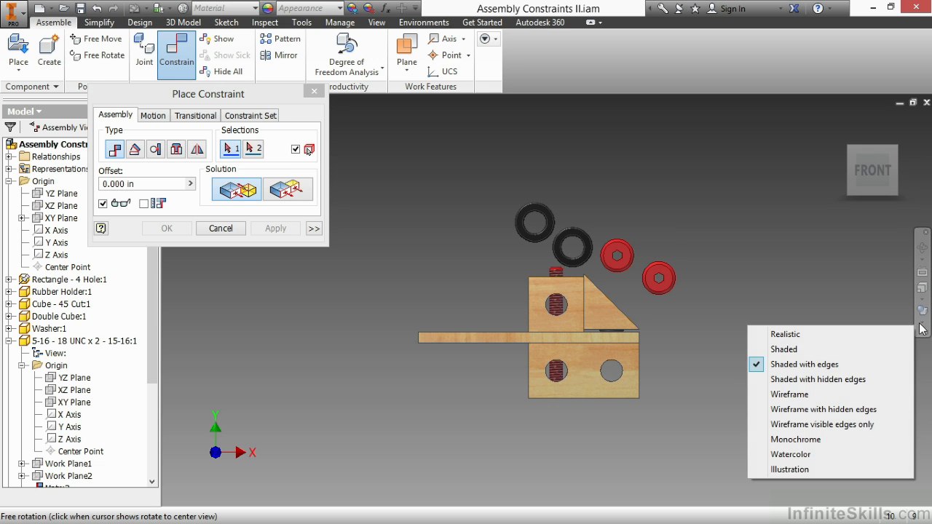
{"action": "left_click", "coordinate": [827, 395]}
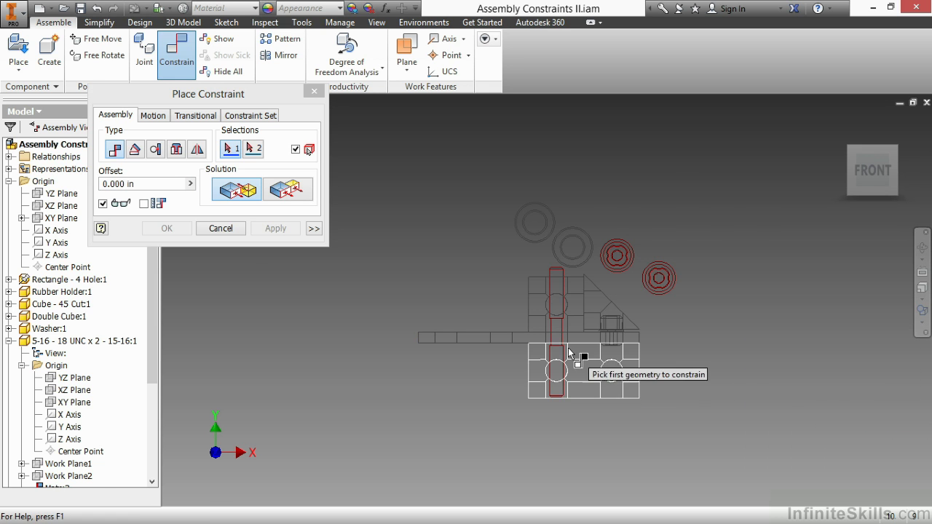
{"action": "scroll", "coordinate": [568, 353], "scroll_direction": "up", "scroll_amount": 3}
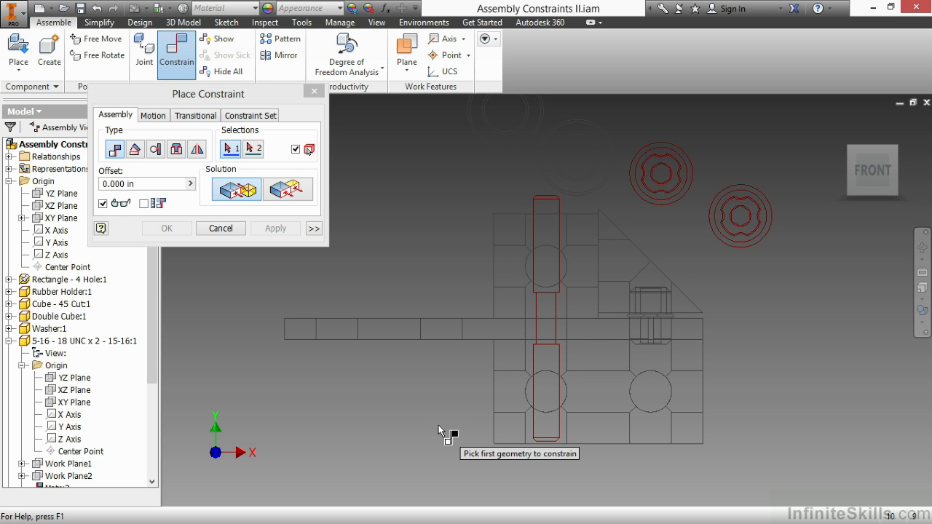
{"action": "left_click", "coordinate": [226, 230]}
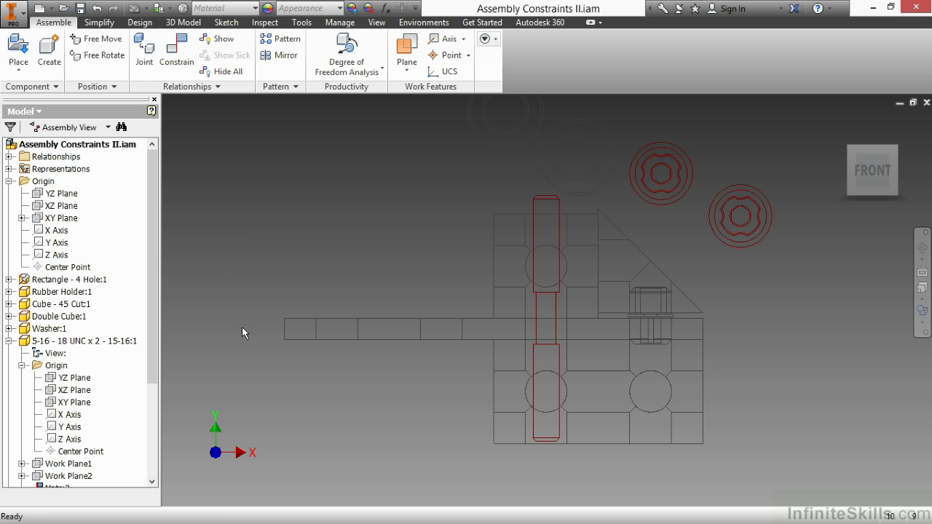
{"action": "left_click", "coordinate": [95, 341]}
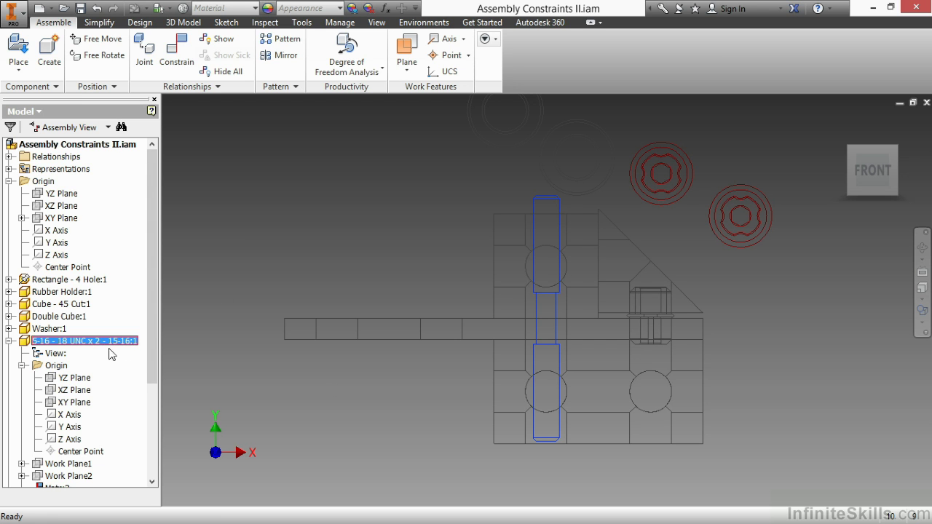
Step: Set the threaded rod's Mate:3 offset to -0.125 in, shifting the rod down through the blocks
{"action": "left_click_drag", "start_coordinate": [151, 331], "coordinate": [146, 368]}
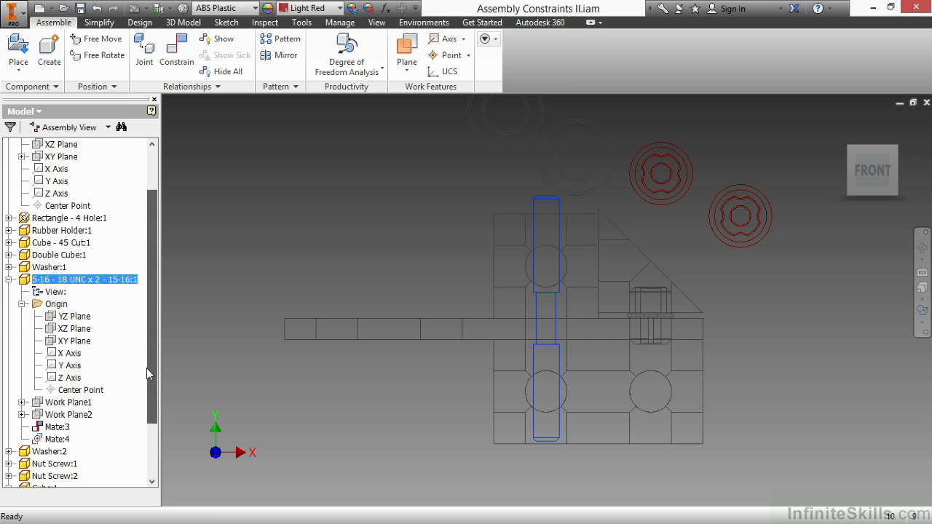
{"action": "left_click", "coordinate": [67, 429]}
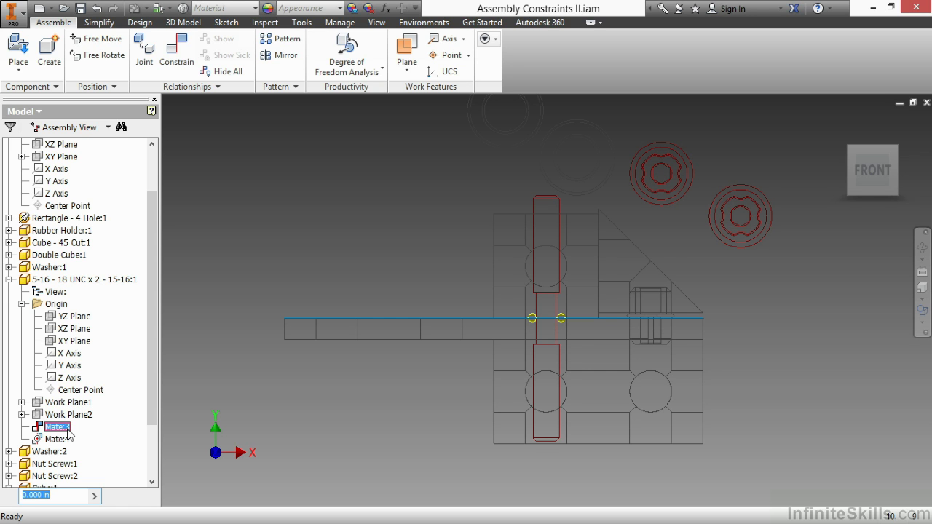
{"action": "left_click", "coordinate": [57, 496]}
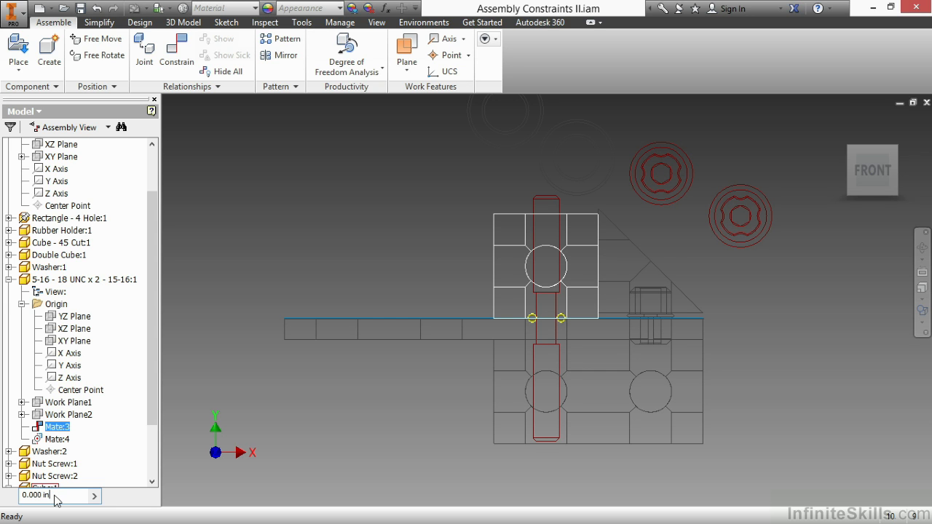
{"action": "left_click_drag", "start_coordinate": [52, 497], "coordinate": [16, 500]}
{"action": "type", "text": ".125"}
{"action": "key", "text": "Return"}
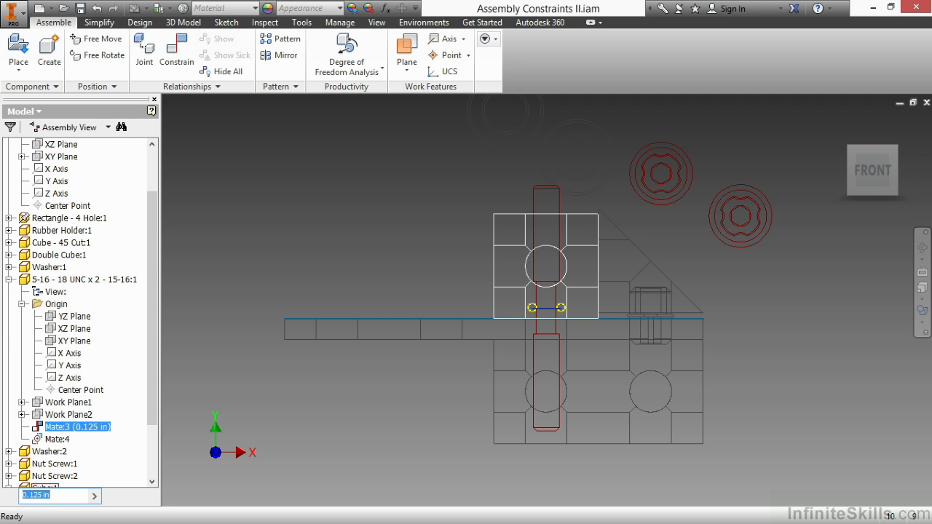
{"action": "left_click", "coordinate": [23, 497]}
{"action": "type", "text": "-"}
{"action": "key", "text": "Return"}
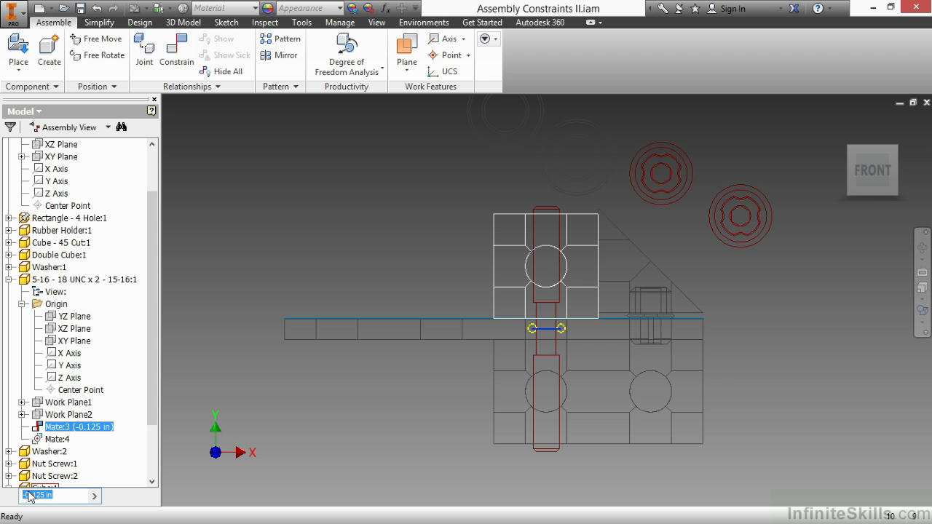
Step: Finish the offset edit and return the assembly to a shaded-with-edges perspective view
{"action": "left_click", "coordinate": [382, 279]}
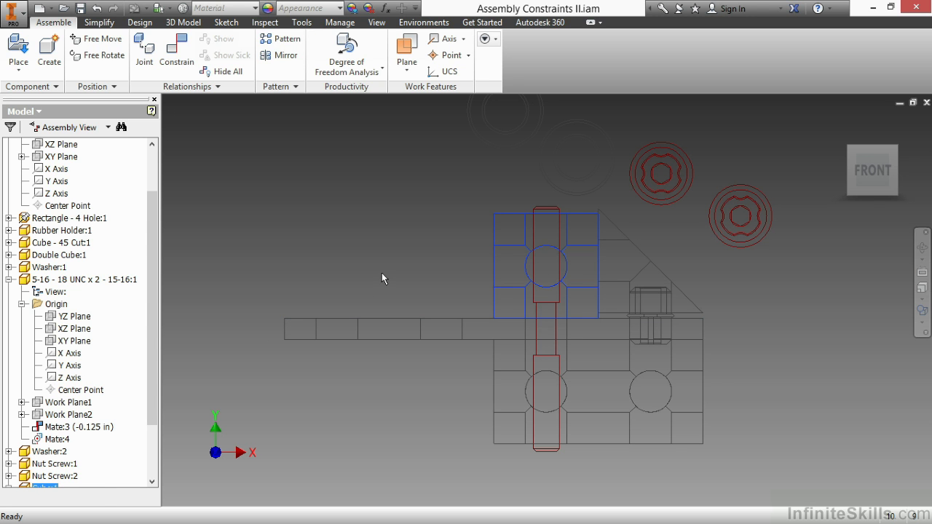
{"action": "middle_click_drag", "start_coordinate": [655, 333], "coordinate": [626, 262], "text": "shift"}
{"action": "left_click", "coordinate": [921, 329]}
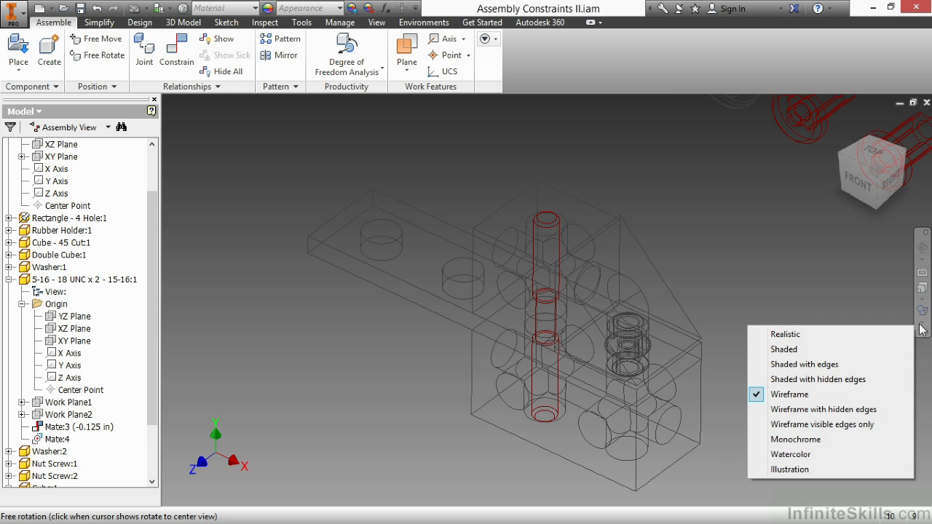
{"action": "left_click", "coordinate": [855, 363]}
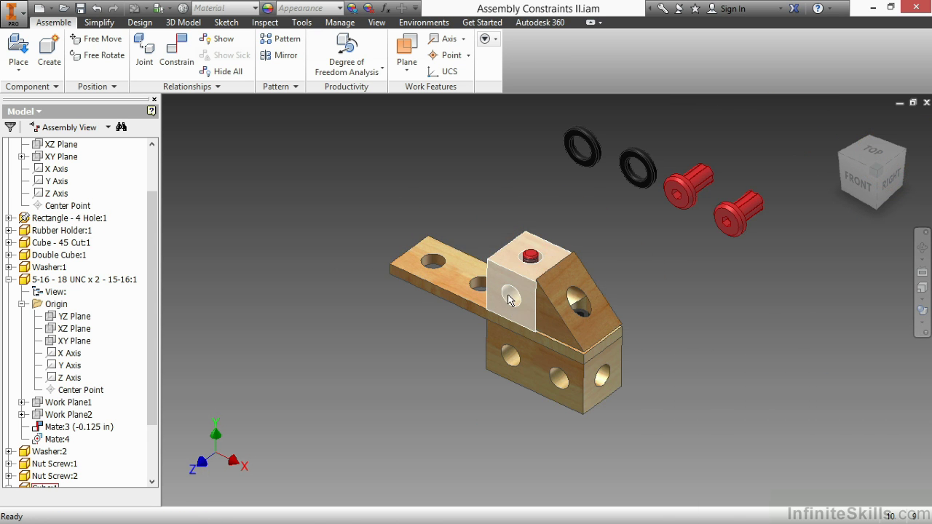
{"action": "middle_click_drag", "start_coordinate": [510, 227], "coordinate": [481, 245]}
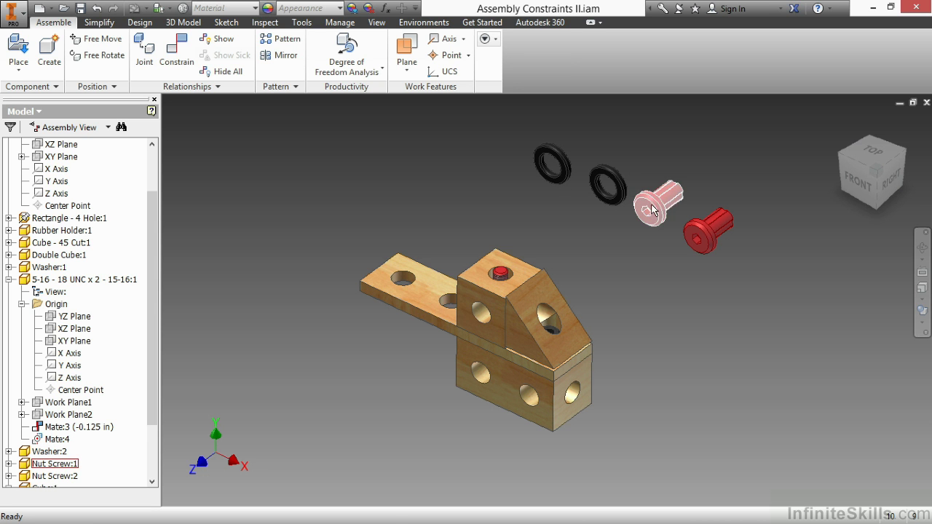
Step: Insert-constrain a black washer into the rod's top hole and another into the bottom hole
{"action": "right_click", "coordinate": [426, 199]}
{"action": "left_click", "coordinate": [473, 153]}
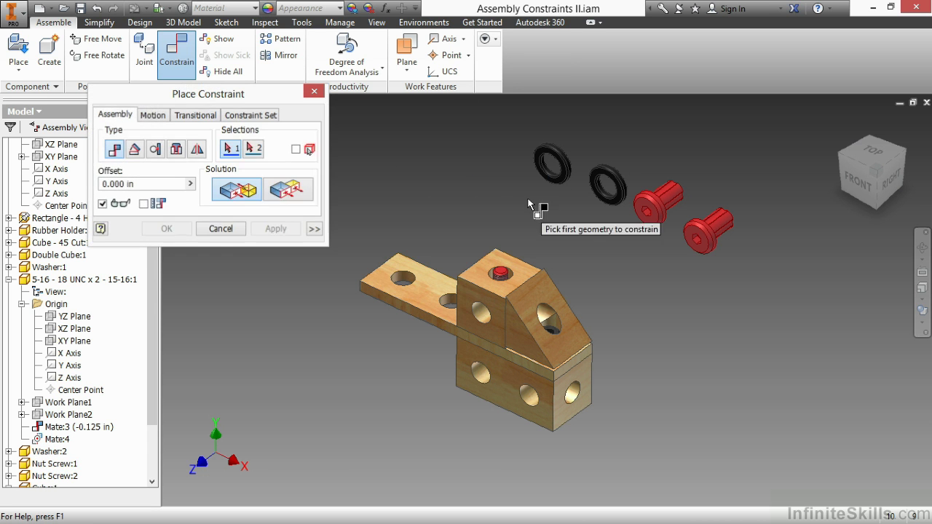
{"action": "left_click", "coordinate": [176, 149]}
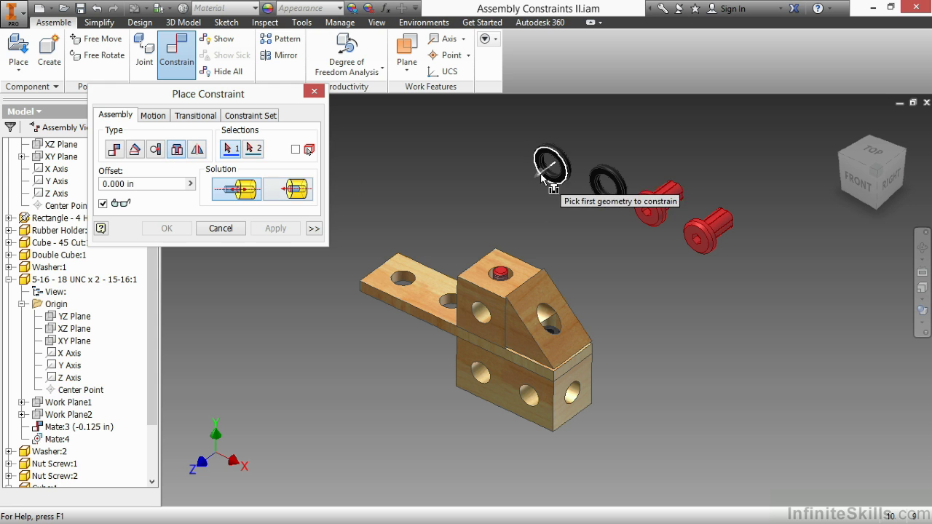
{"action": "left_click", "coordinate": [548, 173]}
{"action": "left_click", "coordinate": [503, 278]}
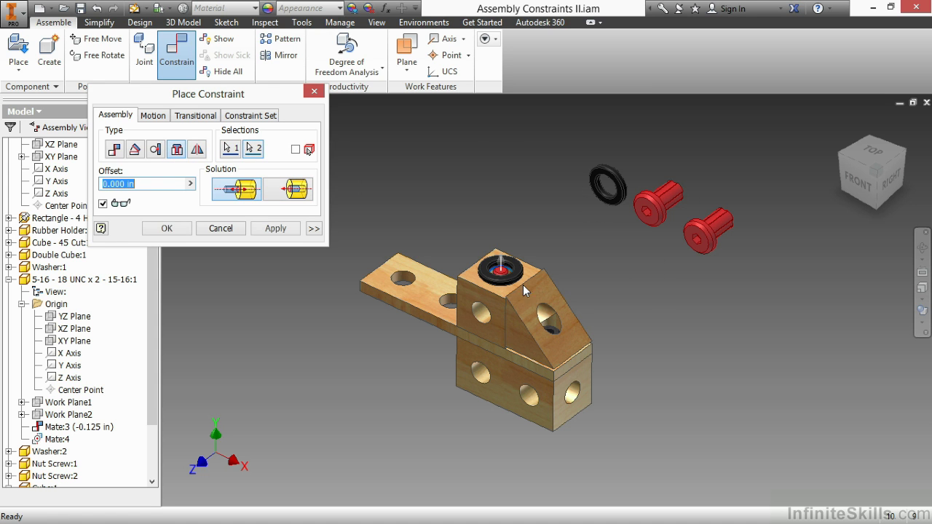
{"action": "left_click", "coordinate": [275, 229]}
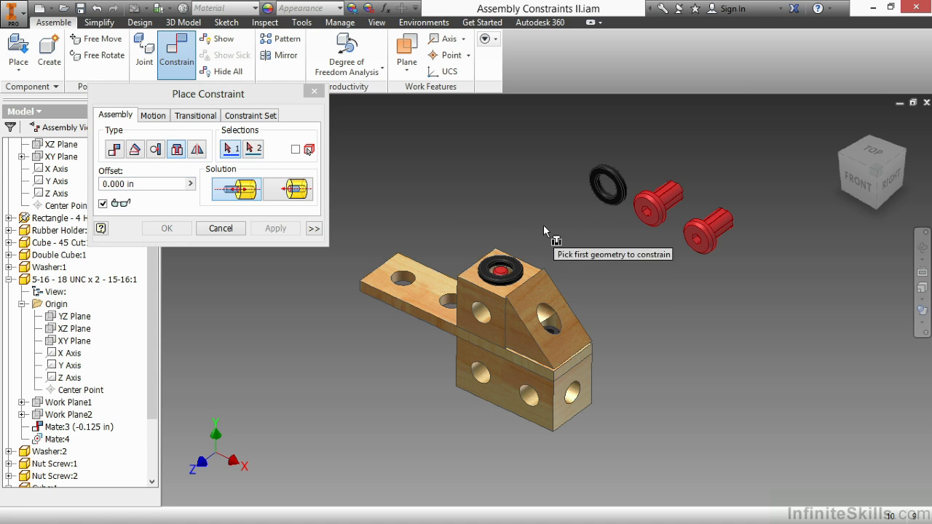
{"action": "left_click", "coordinate": [600, 195]}
{"action": "middle_click_drag", "start_coordinate": [451, 349], "coordinate": [442, 314], "text": "shift"}
{"action": "left_click", "coordinate": [502, 364]}
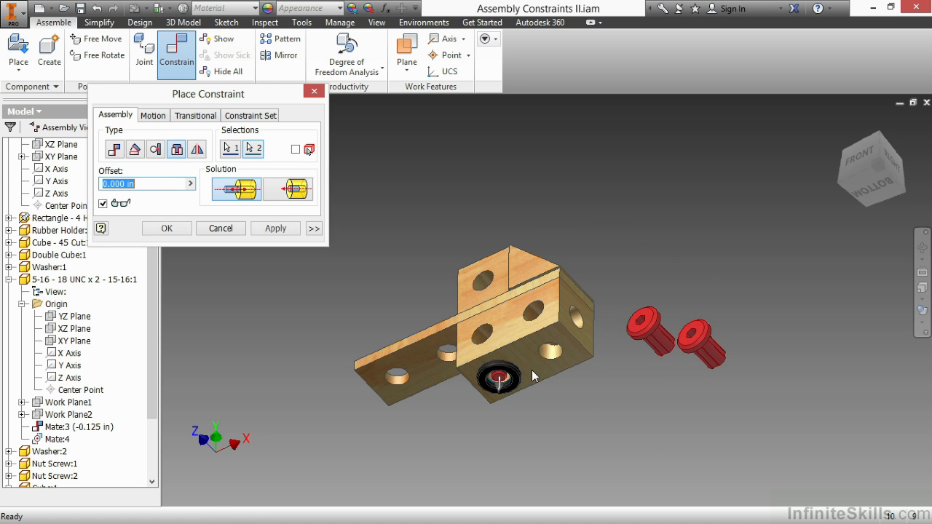
{"action": "left_click", "coordinate": [282, 231]}
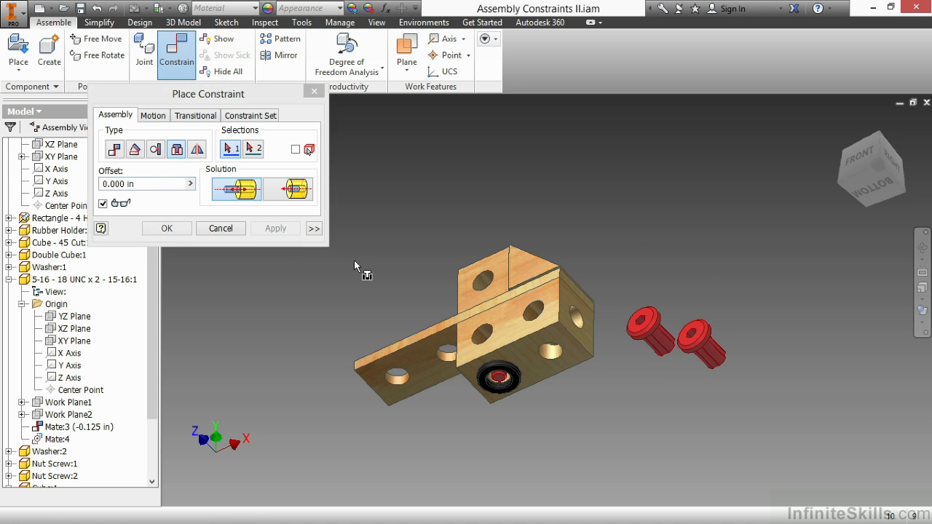
Step: Insert a red nut screw into the bottom washer and another into the top washer
{"action": "left_click", "coordinate": [645, 322]}
{"action": "left_click", "coordinate": [518, 375]}
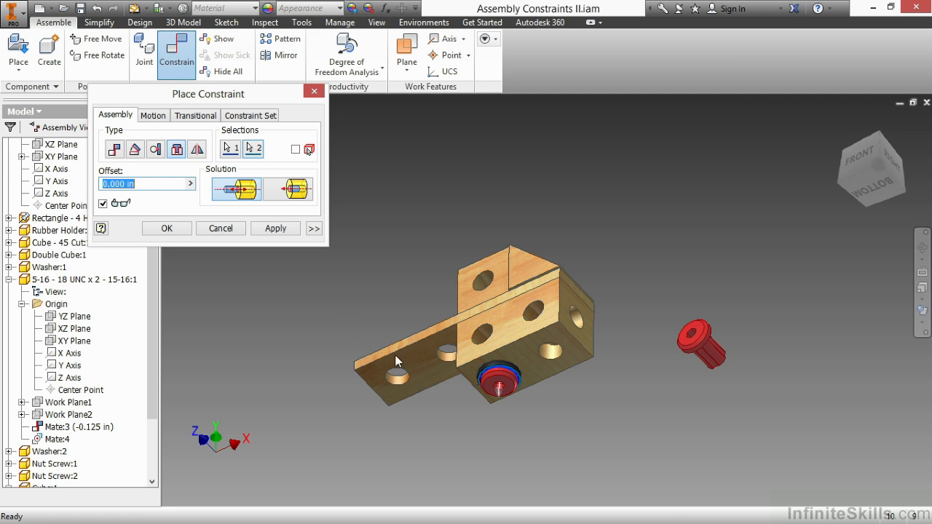
{"action": "right_click", "coordinate": [345, 311]}
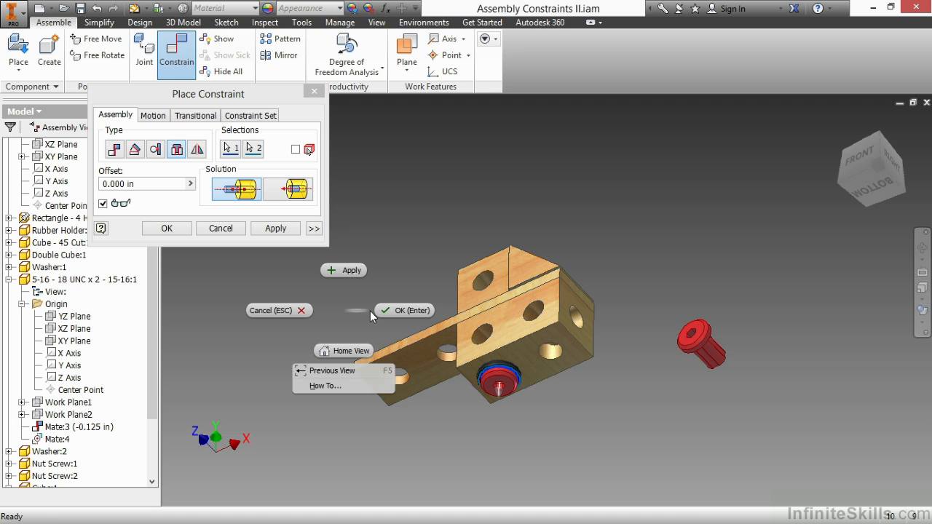
{"action": "left_click", "coordinate": [356, 275]}
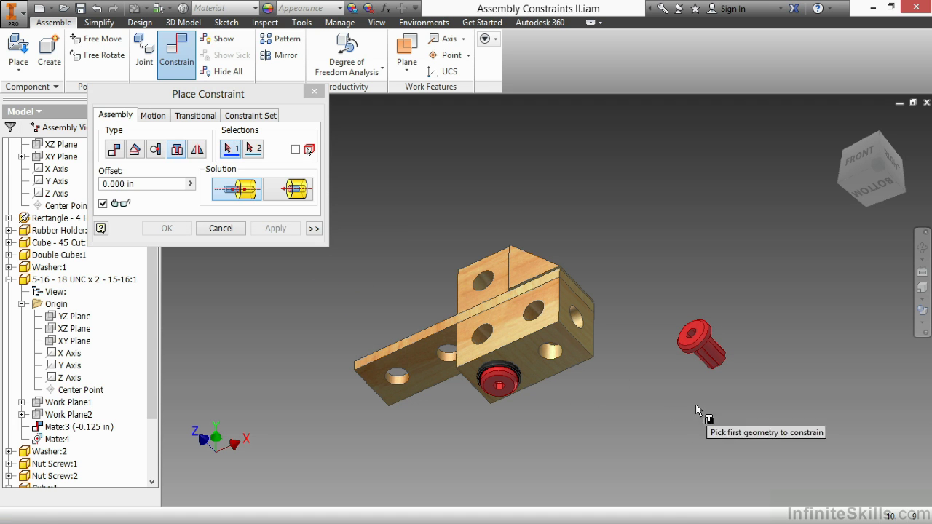
{"action": "left_click", "coordinate": [706, 349]}
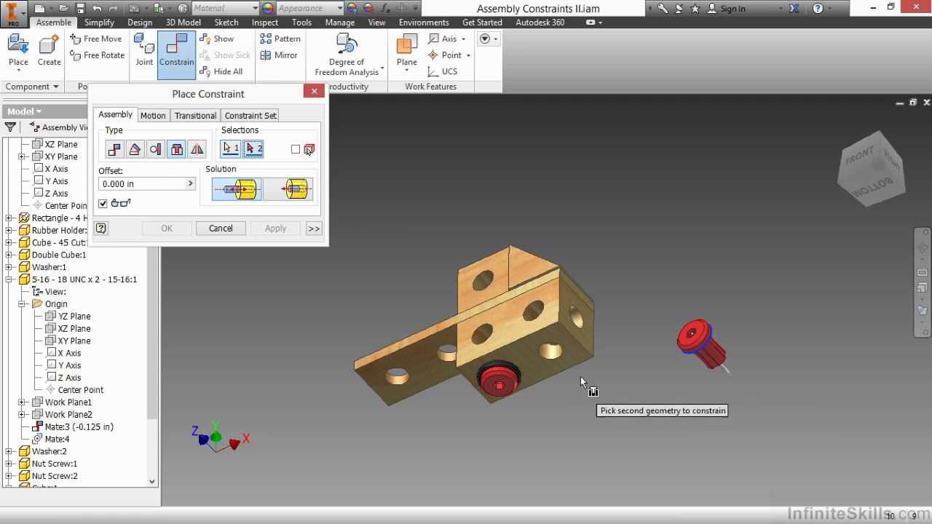
{"action": "middle_click_drag", "start_coordinate": [595, 319], "coordinate": [585, 371], "text": "shift"}
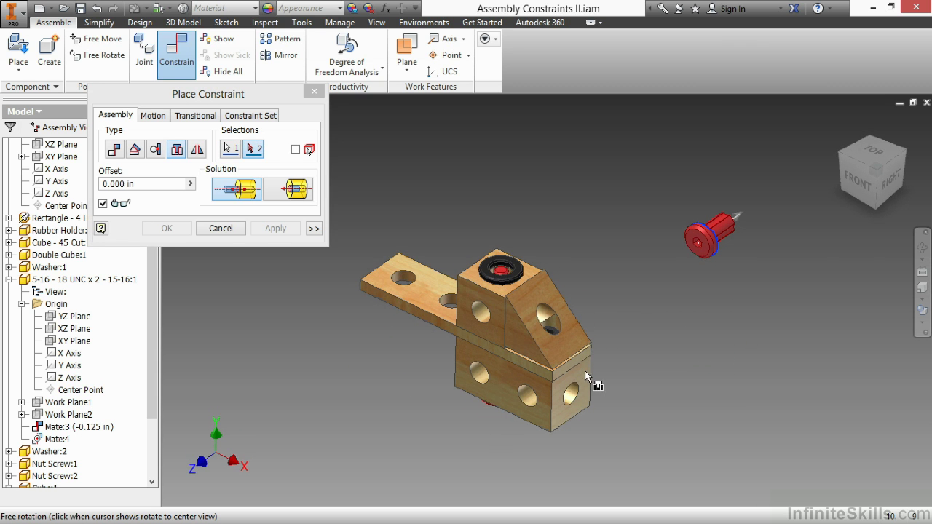
{"action": "left_click", "coordinate": [501, 278]}
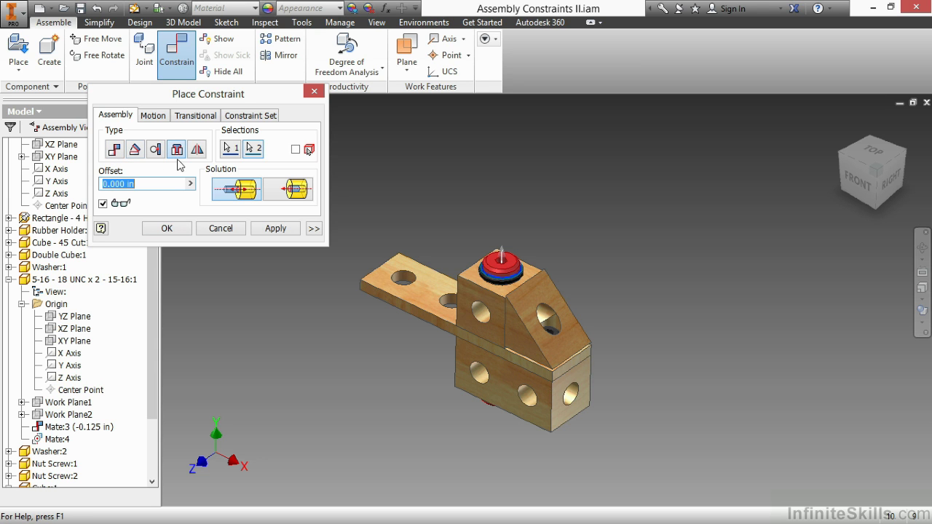
{"action": "right_click", "coordinate": [303, 302]}
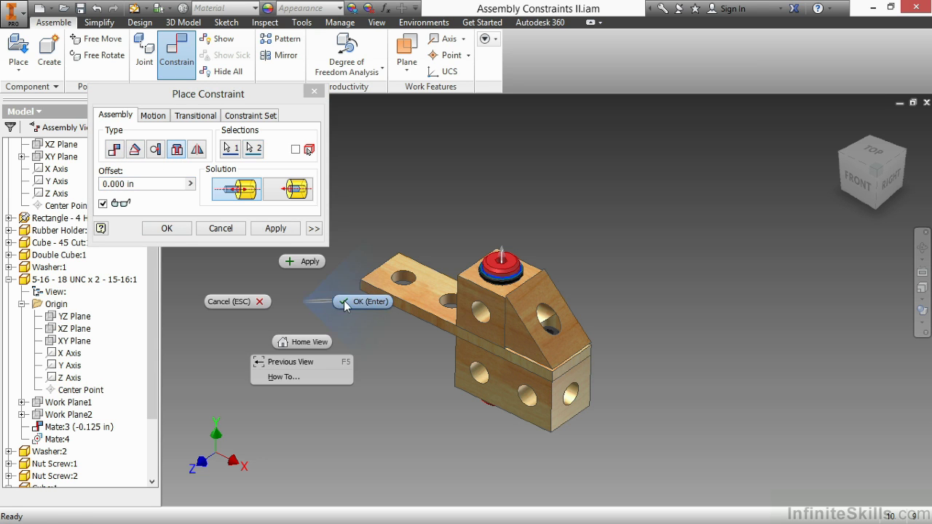
{"action": "left_click", "coordinate": [368, 303]}
{"action": "middle_click_drag", "start_coordinate": [418, 387], "coordinate": [418, 387], "text": "shift"}
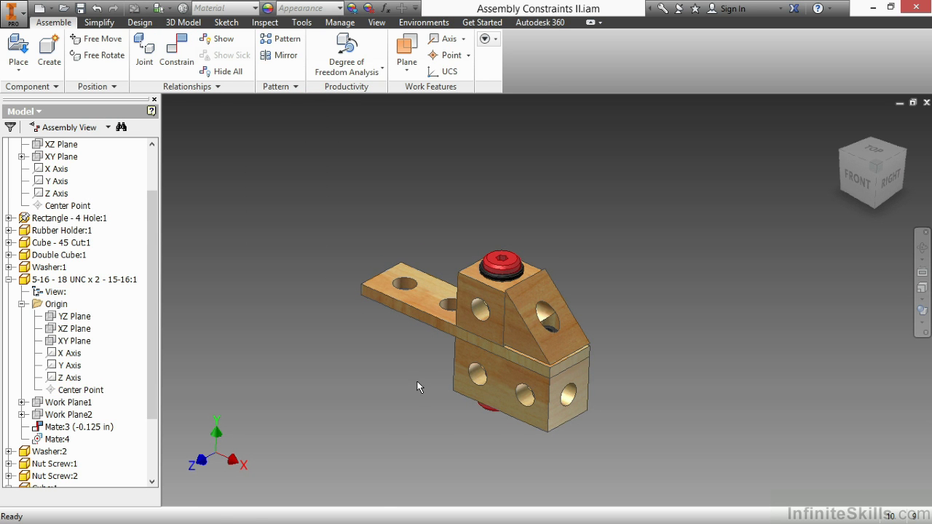
{"action": "right_click", "coordinate": [331, 170]}
{"action": "left_click", "coordinate": [368, 153]}
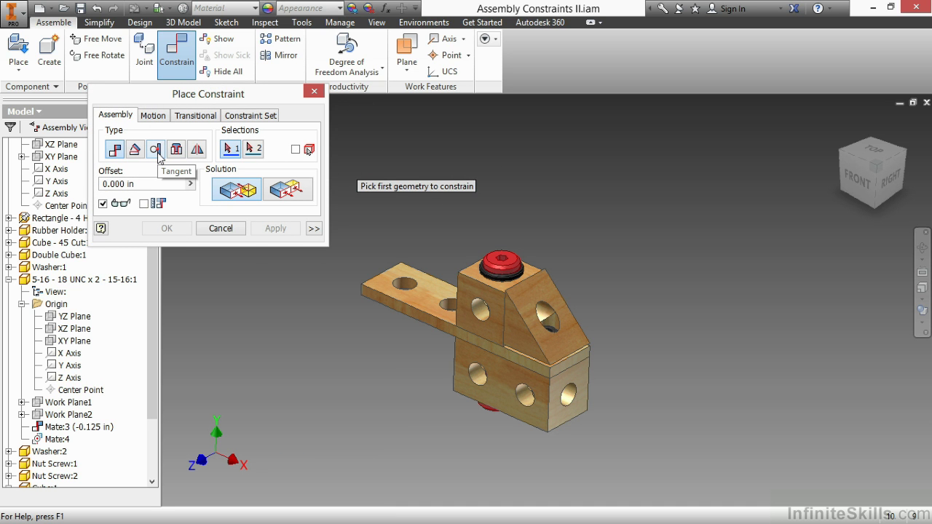
{"action": "left_click", "coordinate": [157, 151]}
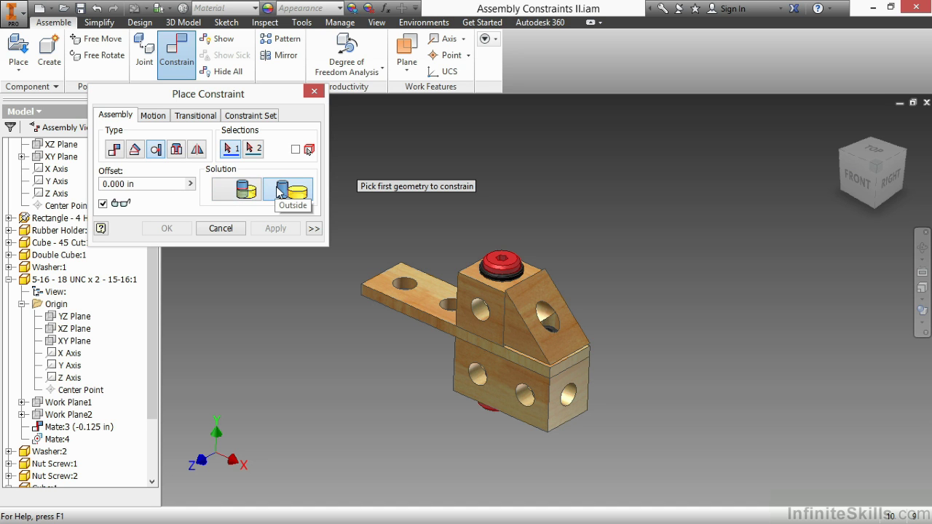
{"action": "left_click", "coordinate": [231, 235]}
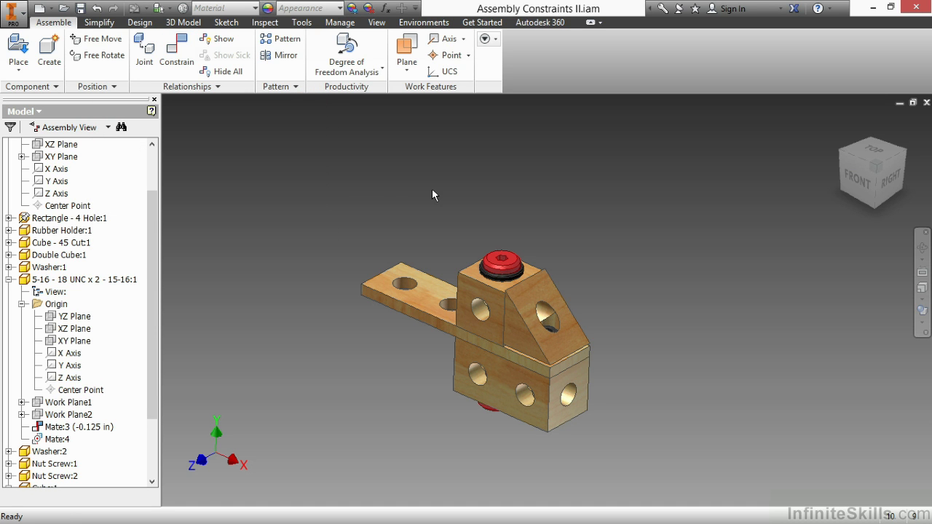
{"action": "left_click", "coordinate": [494, 272]}
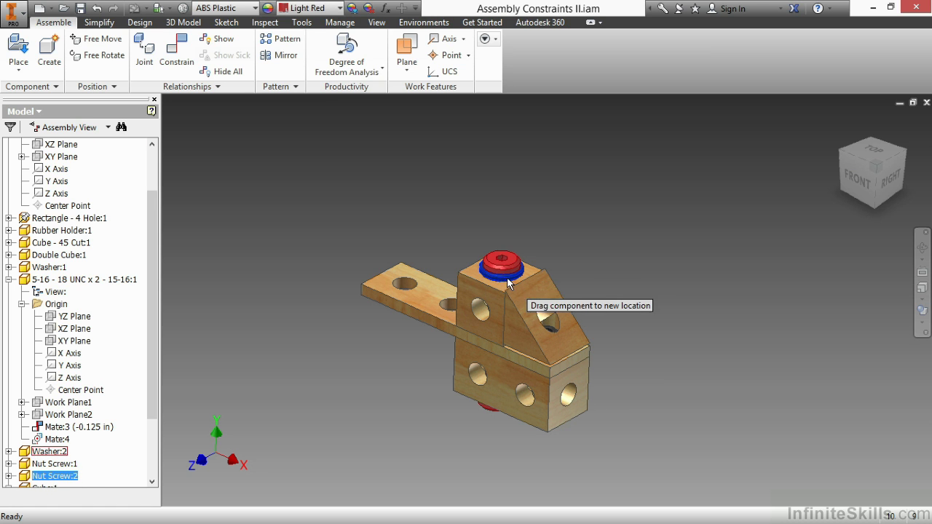
{"action": "left_click", "coordinate": [496, 280]}
{"action": "scroll", "coordinate": [494, 286], "scroll_direction": "up", "scroll_amount": 3}
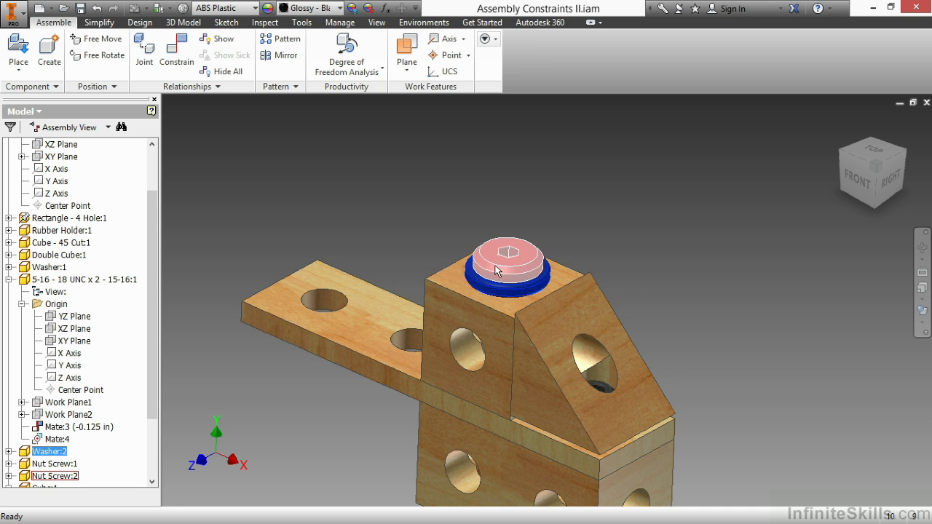
{"action": "left_click", "coordinate": [495, 280]}
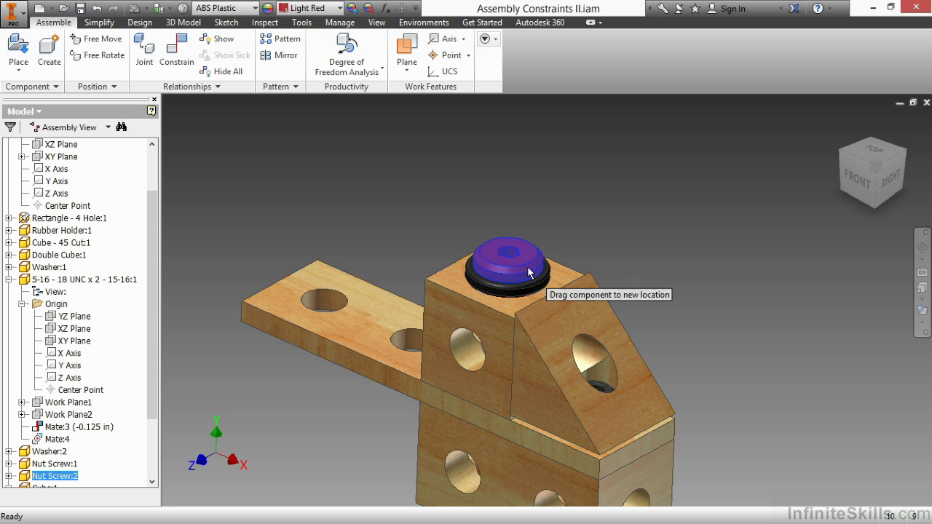
{"action": "left_click", "coordinate": [500, 291]}
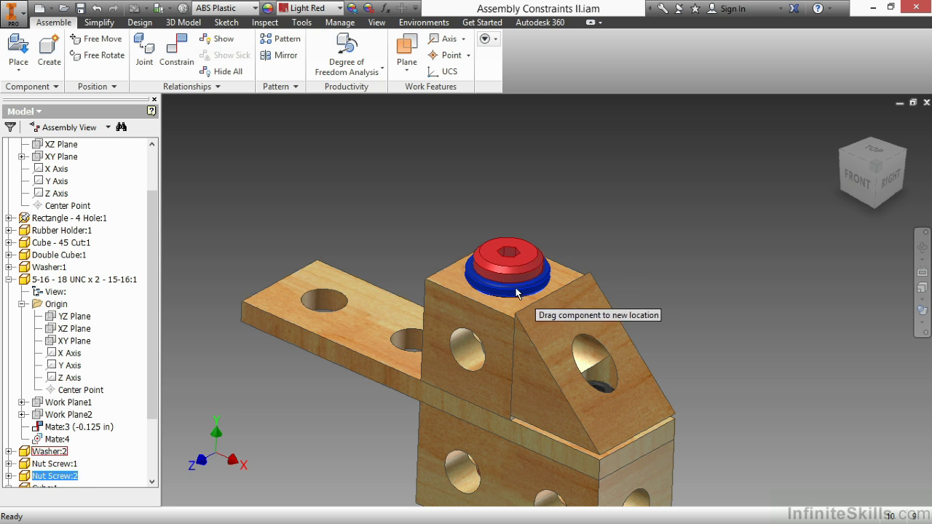
{"action": "left_click", "coordinate": [566, 219]}
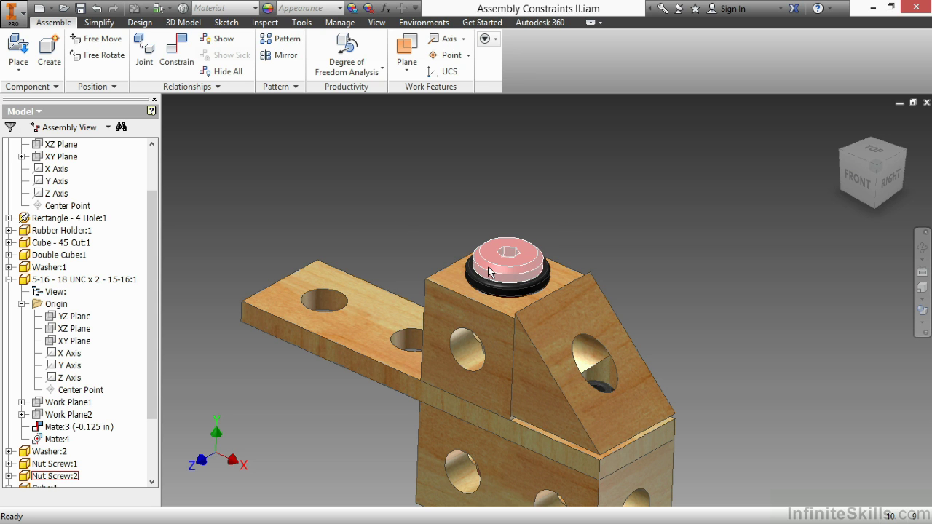
{"action": "mouse_move", "coordinate": [488, 272]}
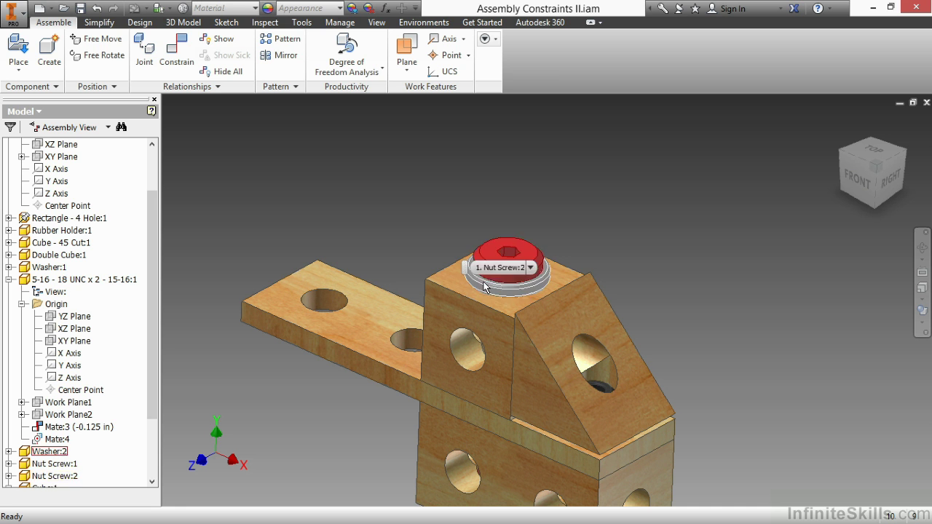
{"action": "key", "text": "Home"}
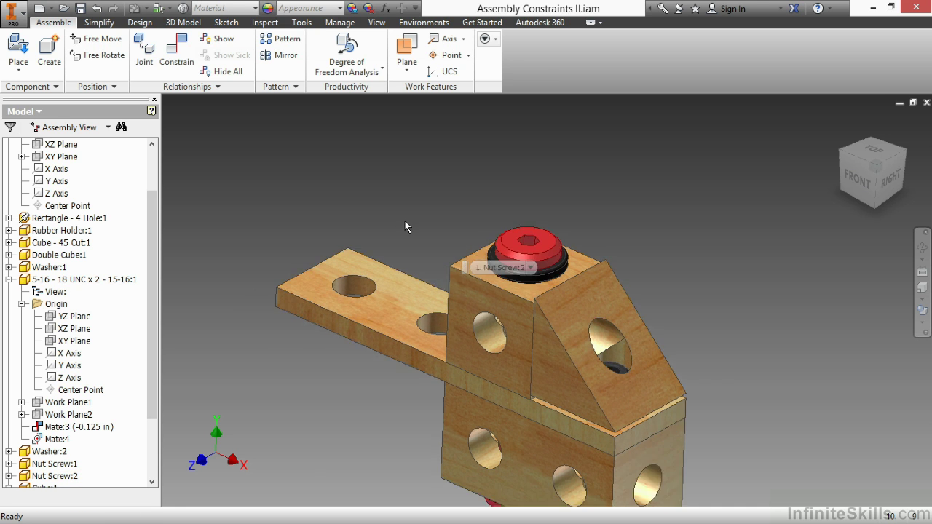